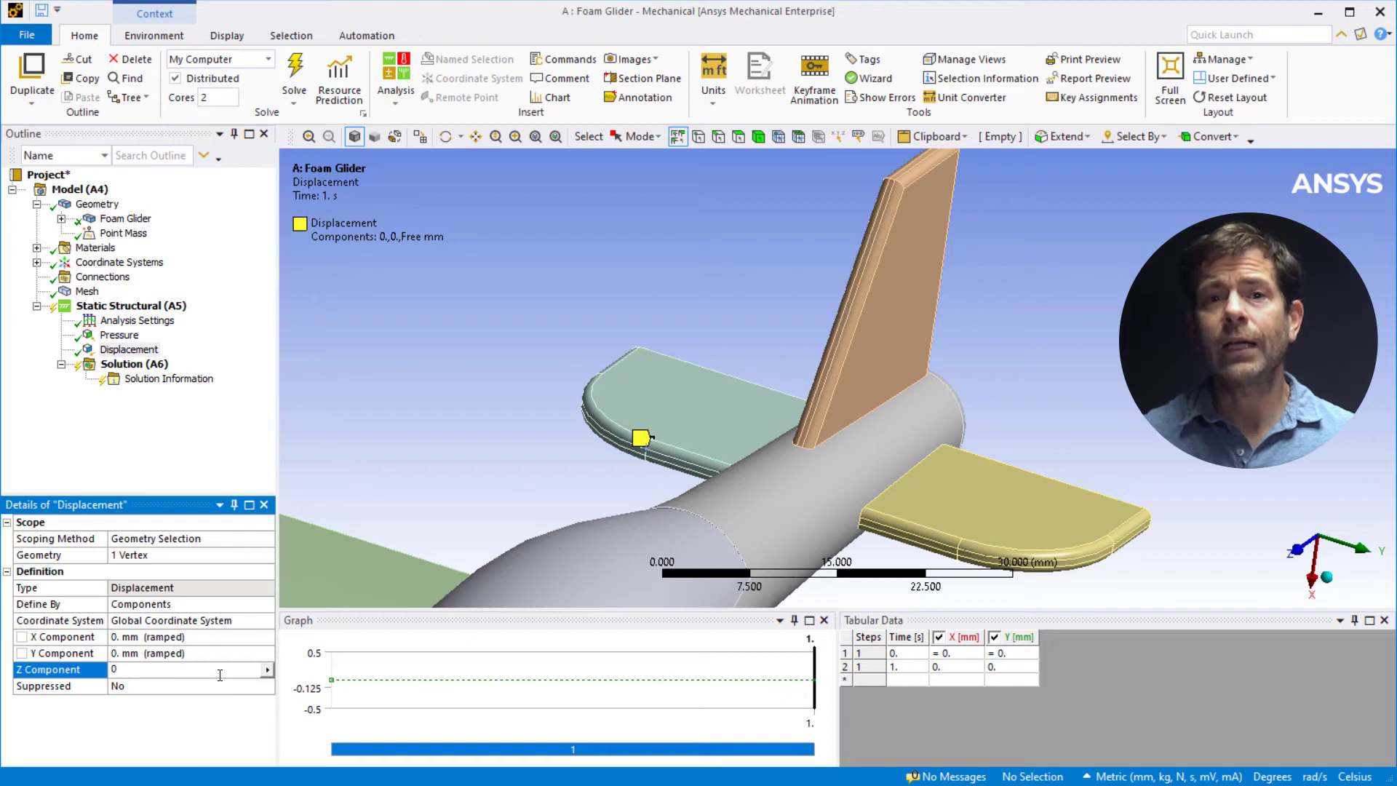
Set the Z component of the displacement on the green stabilizer's vertex to 0 mm.
{"action": "key", "text": "Return"}
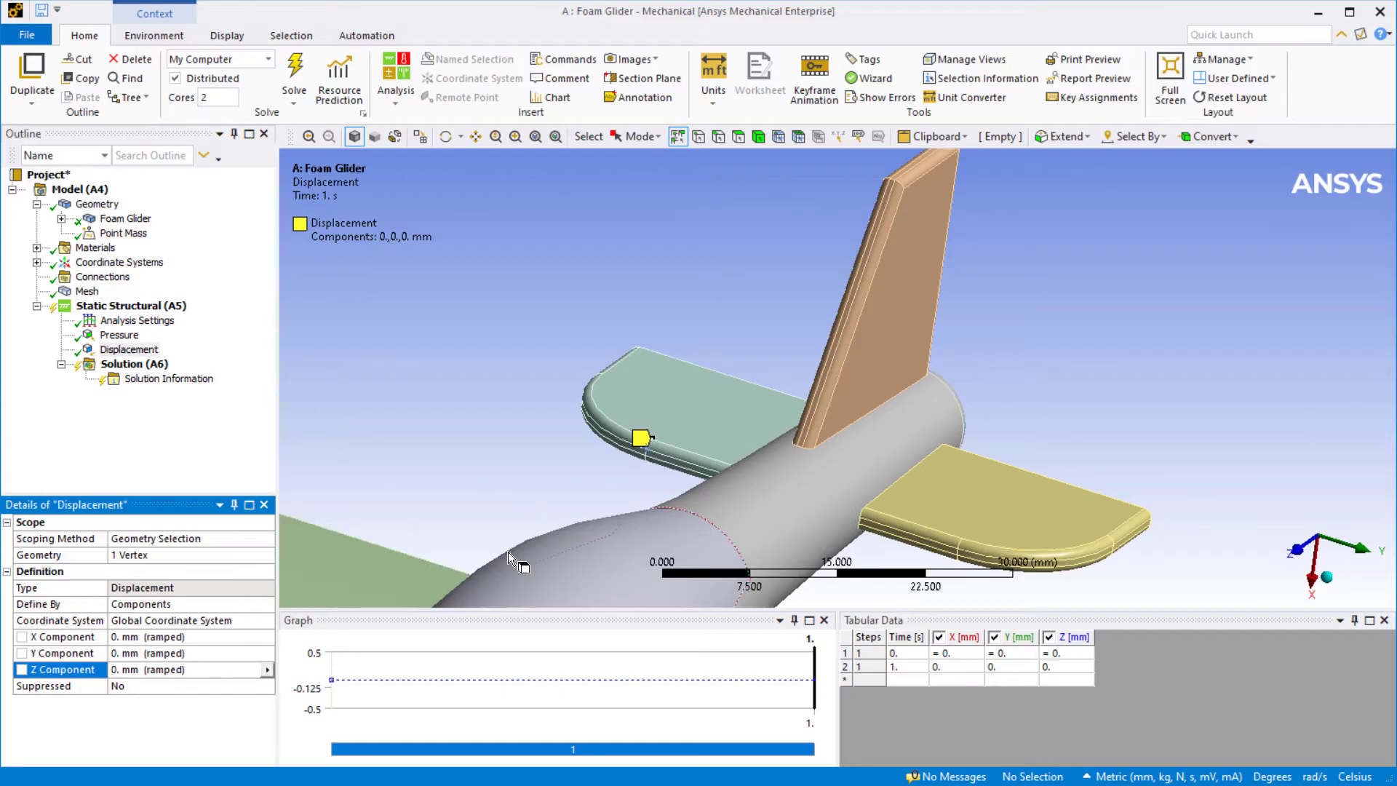
Add a displacement on the yellow stabilizer's front-edge vertex with X and Z components of 0 mm, leaving Y free.
{"action": "left_click", "coordinate": [962, 540]}
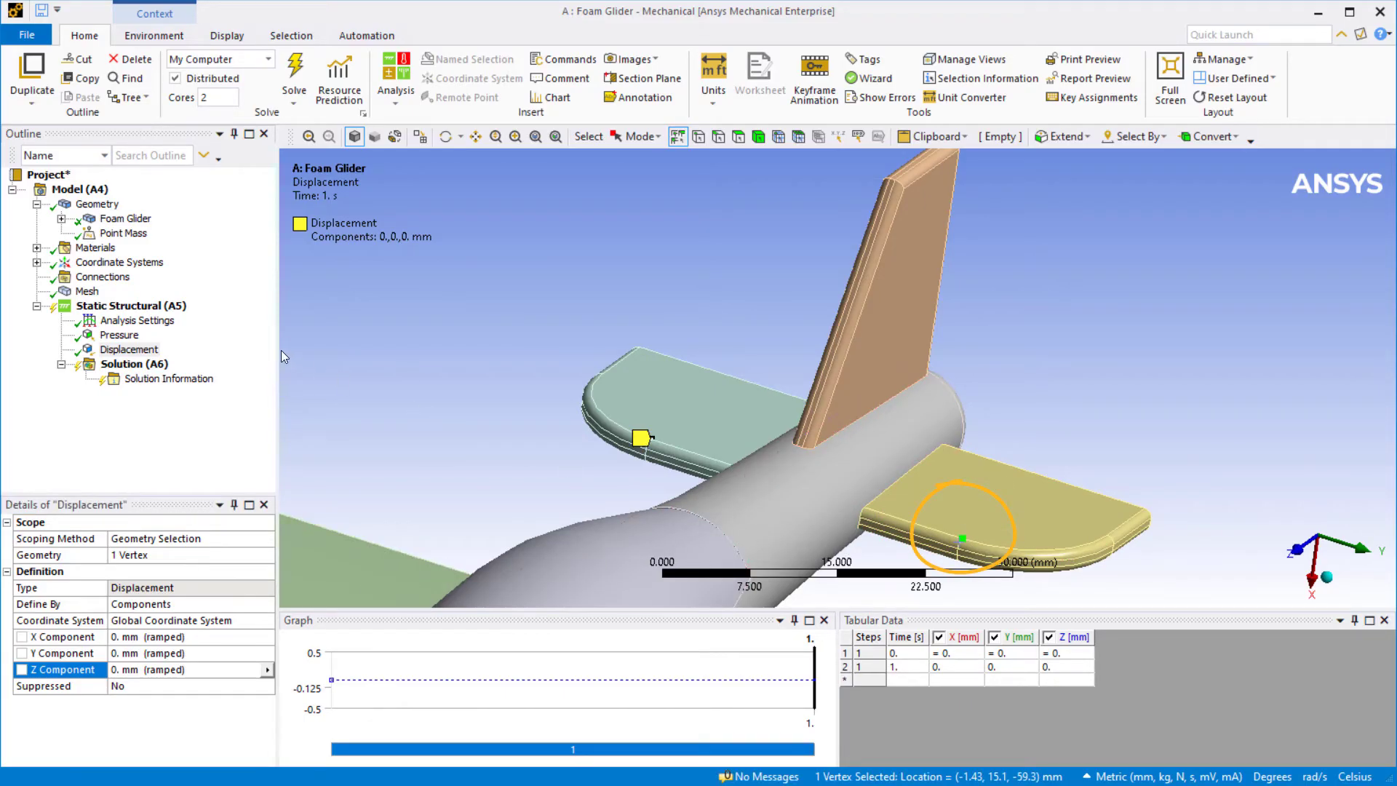
{"action": "right_click", "coordinate": [150, 308]}
{"action": "mouse_move", "coordinate": [182, 329]}
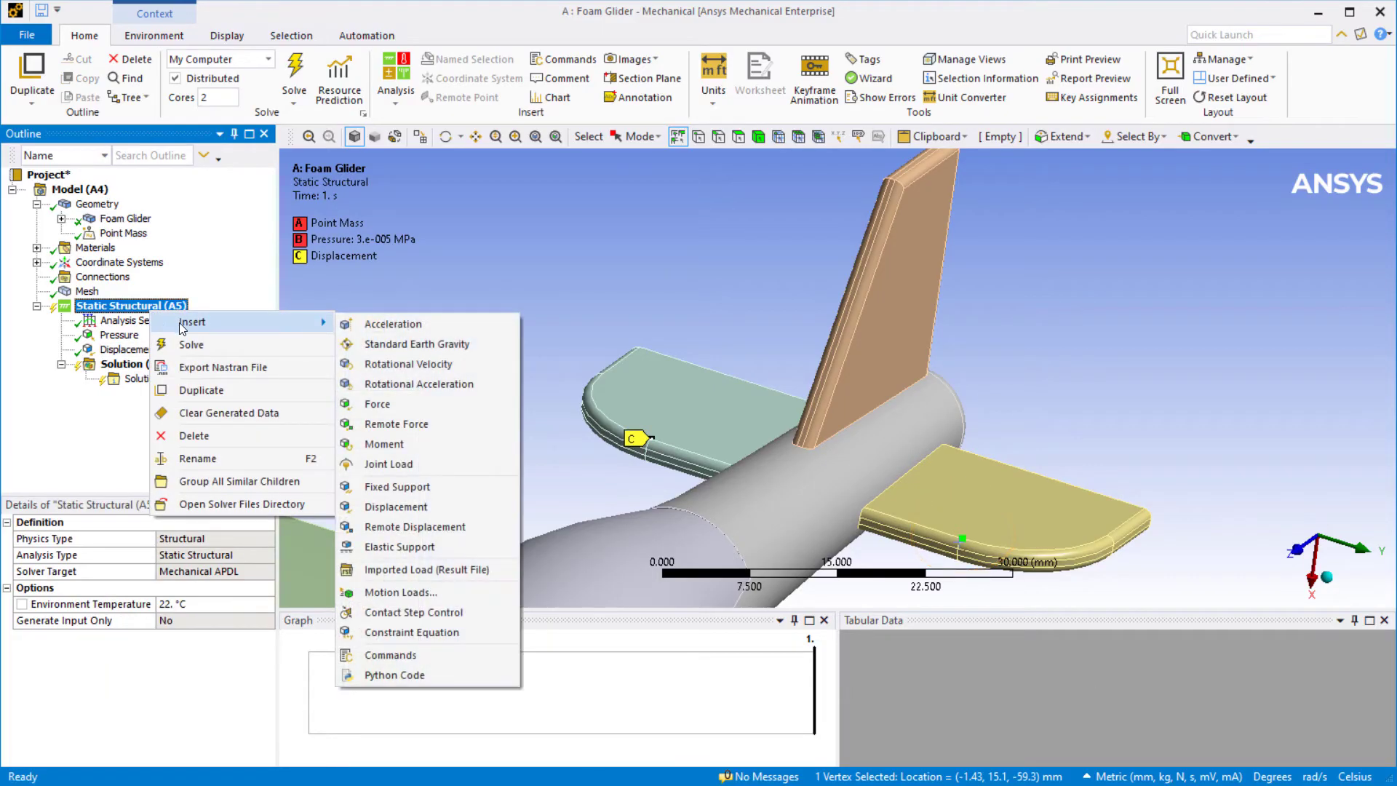
{"action": "left_click", "coordinate": [397, 507]}
{"action": "left_click", "coordinate": [242, 633]}
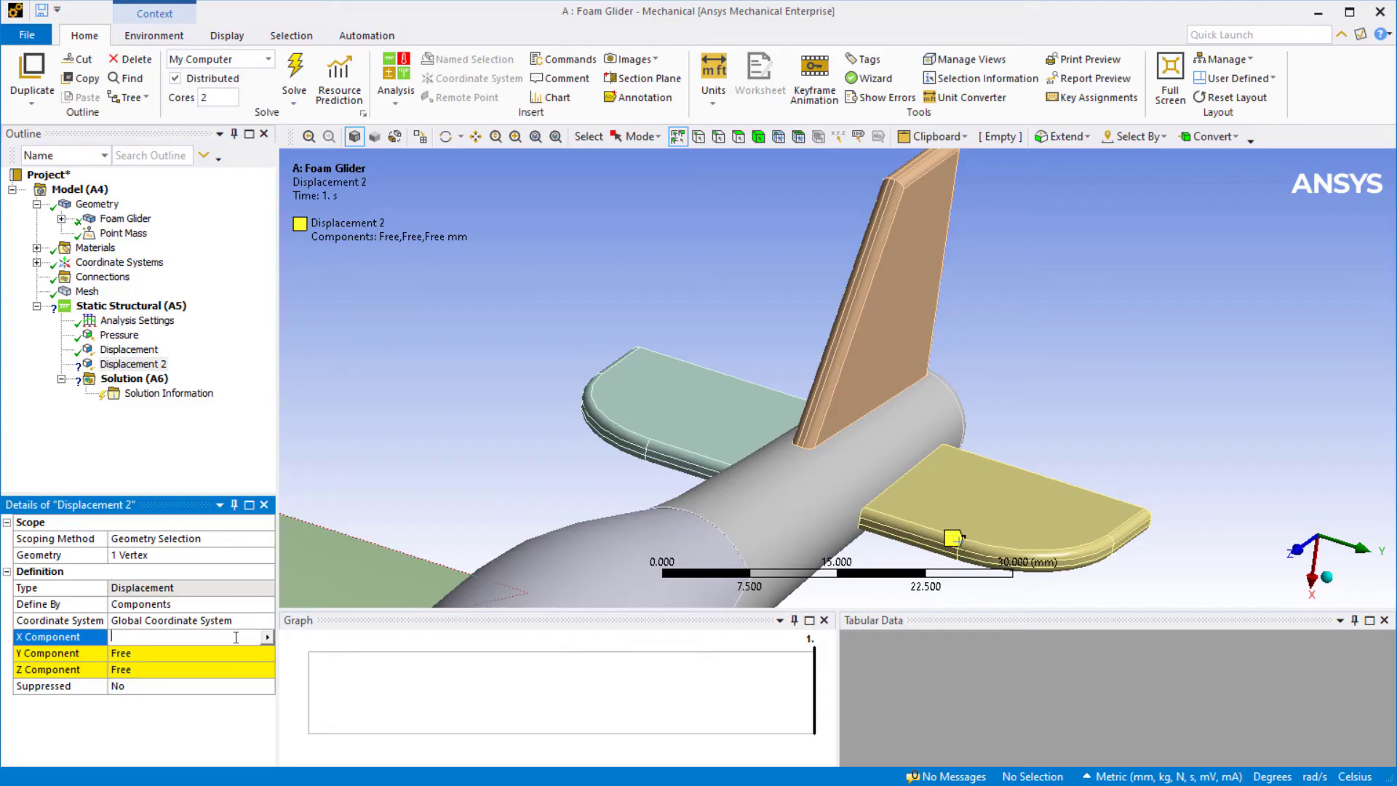
{"action": "key", "text": "Return"}
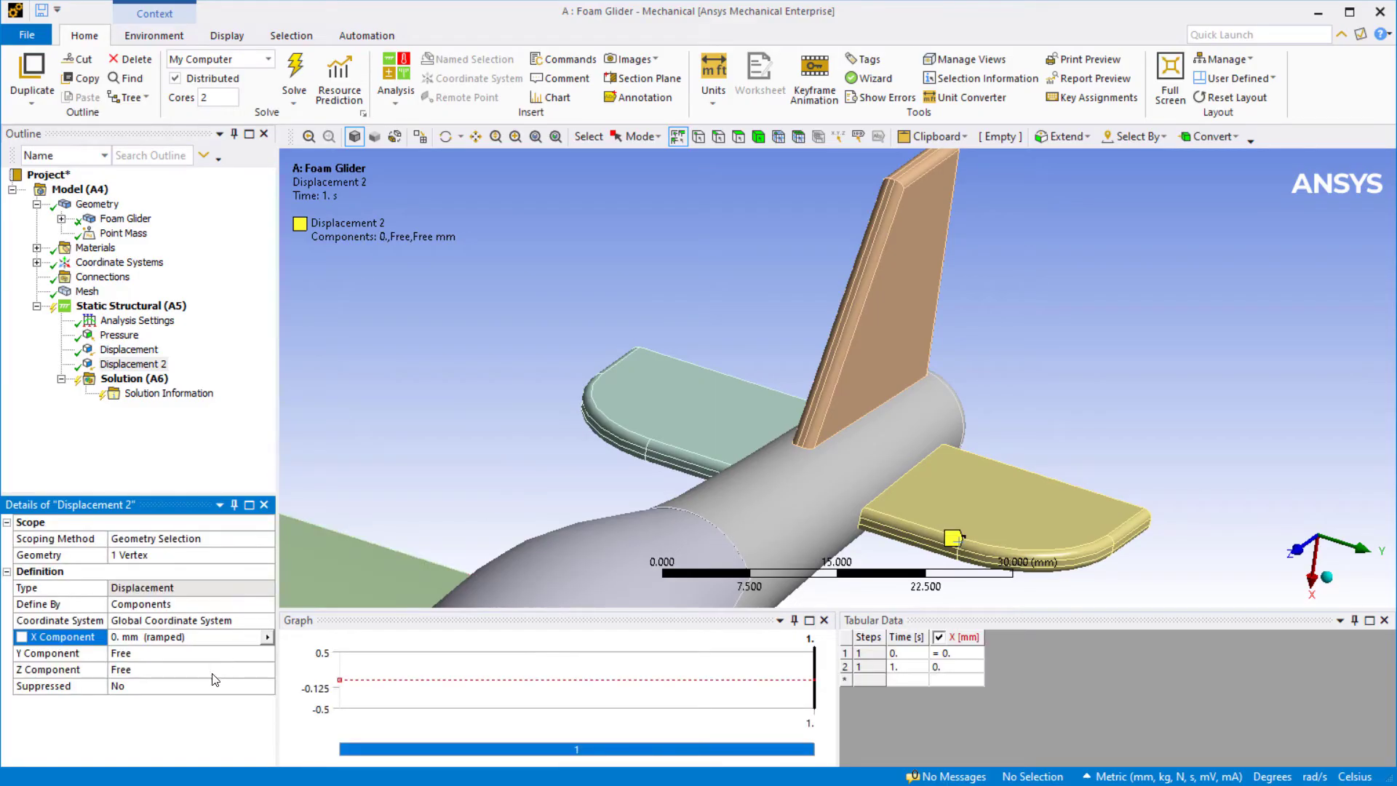
{"action": "left_click", "coordinate": [213, 672]}
{"action": "type", "text": "0"}
{"action": "key", "text": "Return"}
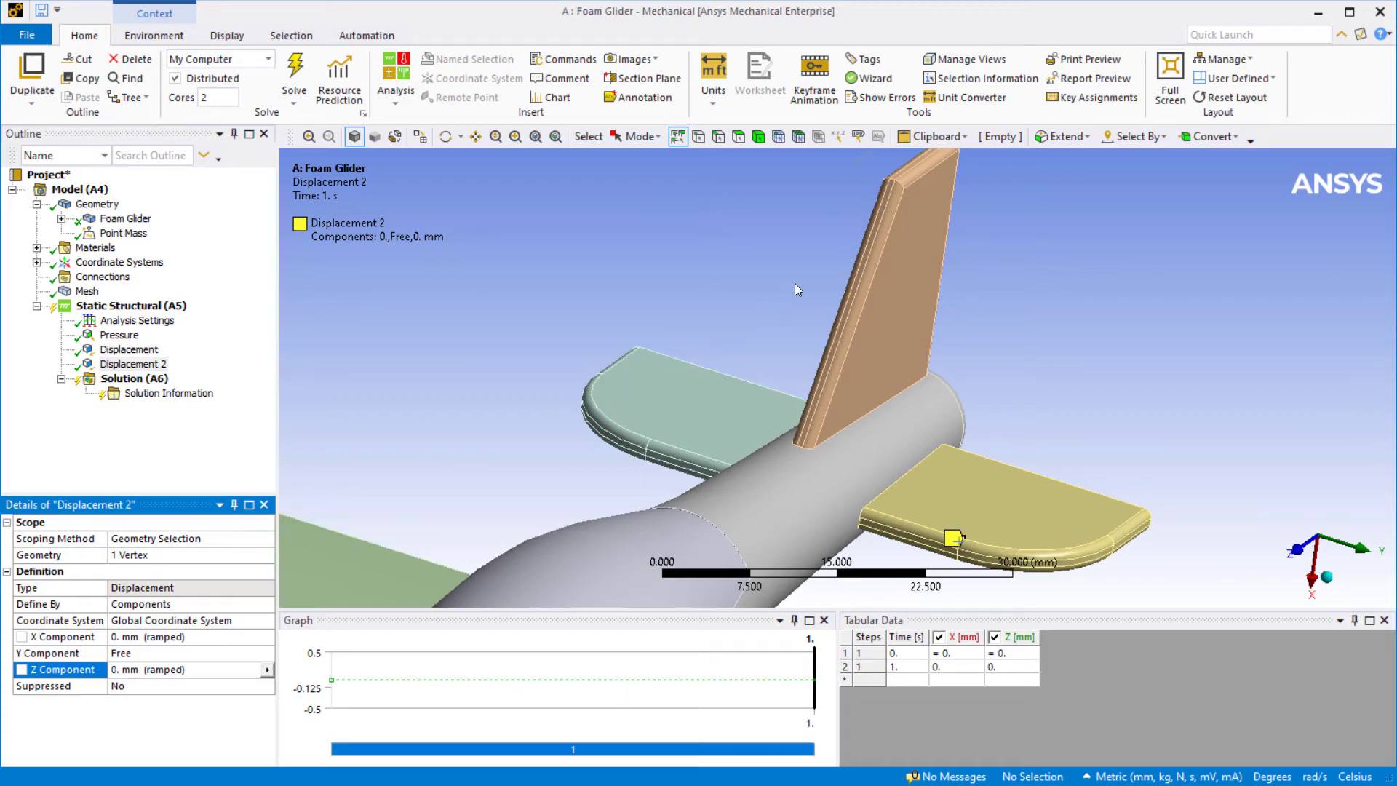
Add a displacement on the vertex at the top of the tail fin's leading edge with a Z component of 0 mm.
{"action": "left_click", "coordinate": [894, 181]}
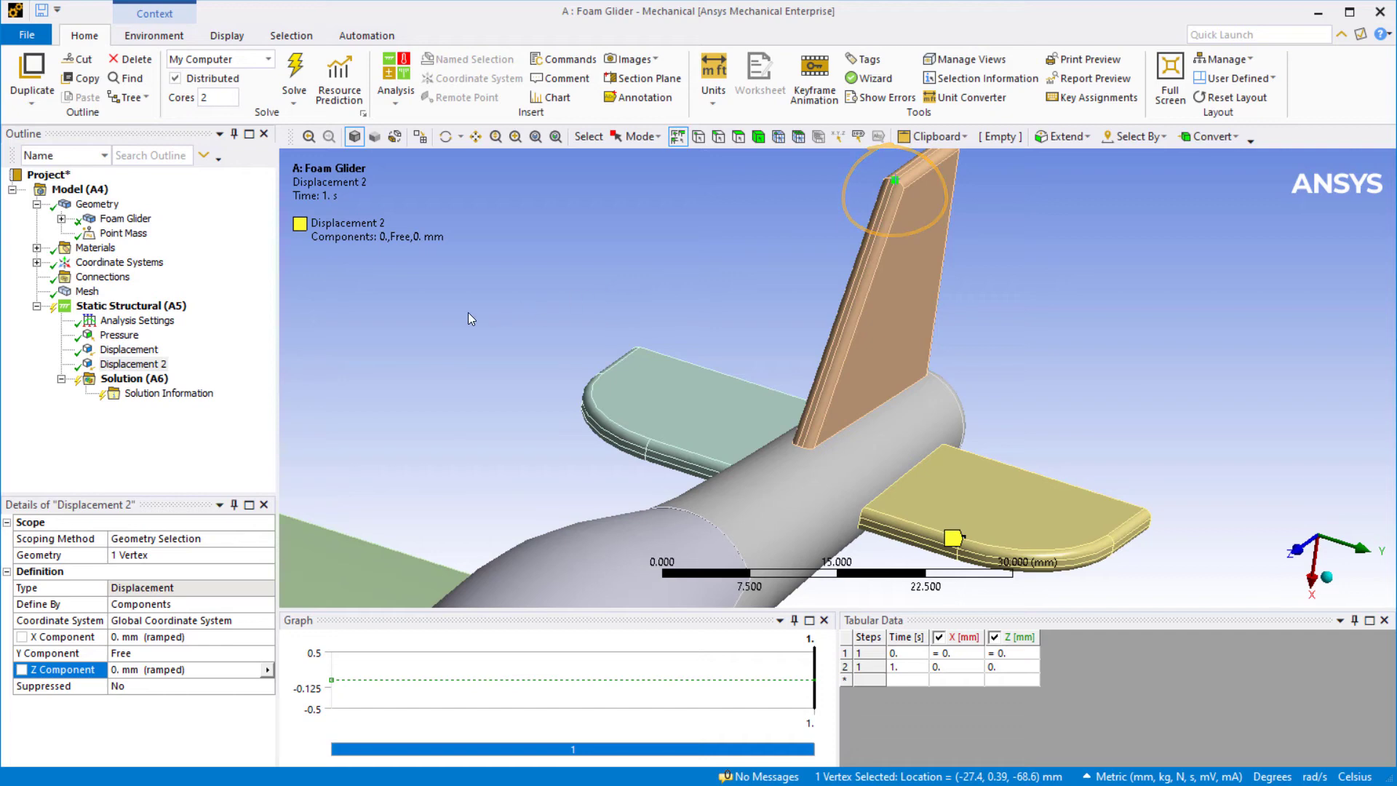
{"action": "right_click", "coordinate": [160, 309]}
{"action": "mouse_move", "coordinate": [177, 324]}
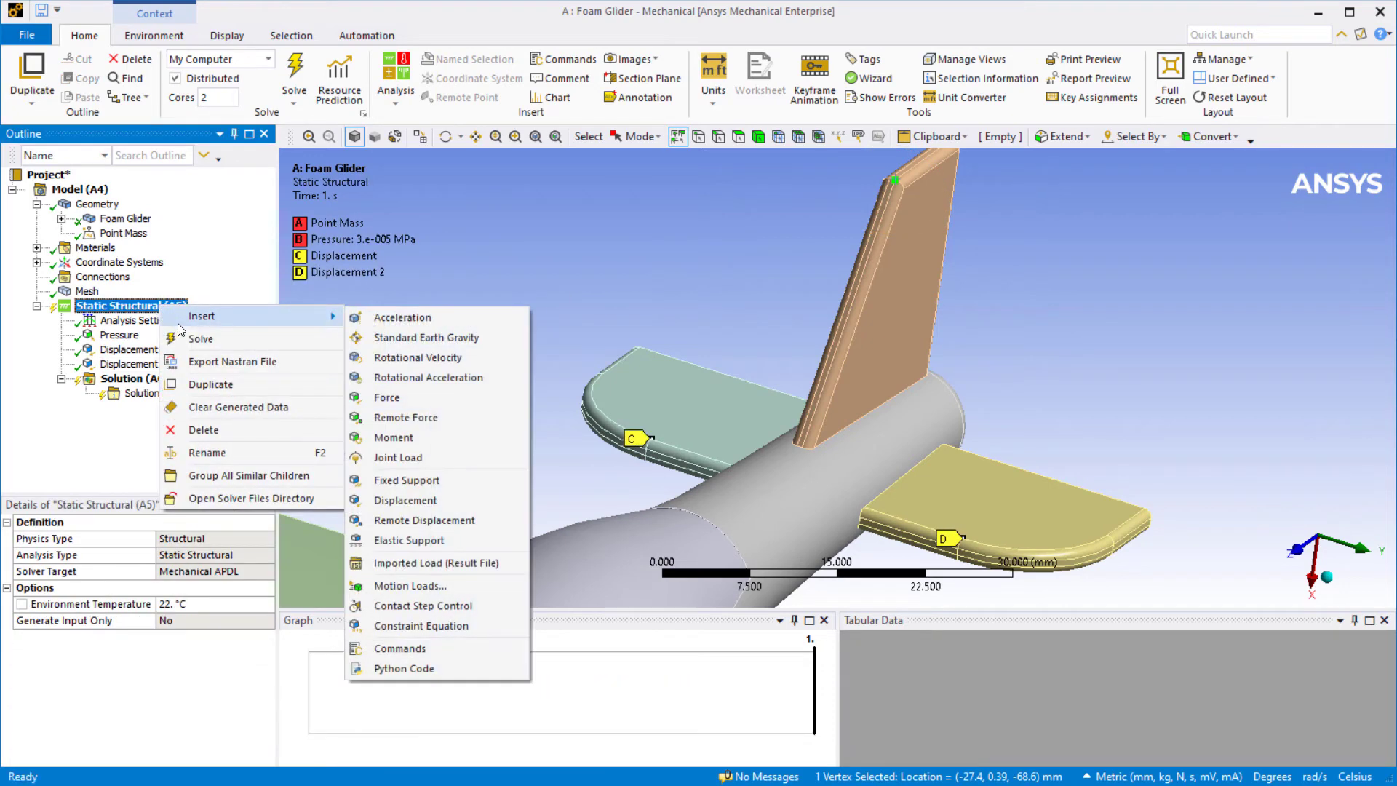
{"action": "left_click", "coordinate": [396, 501]}
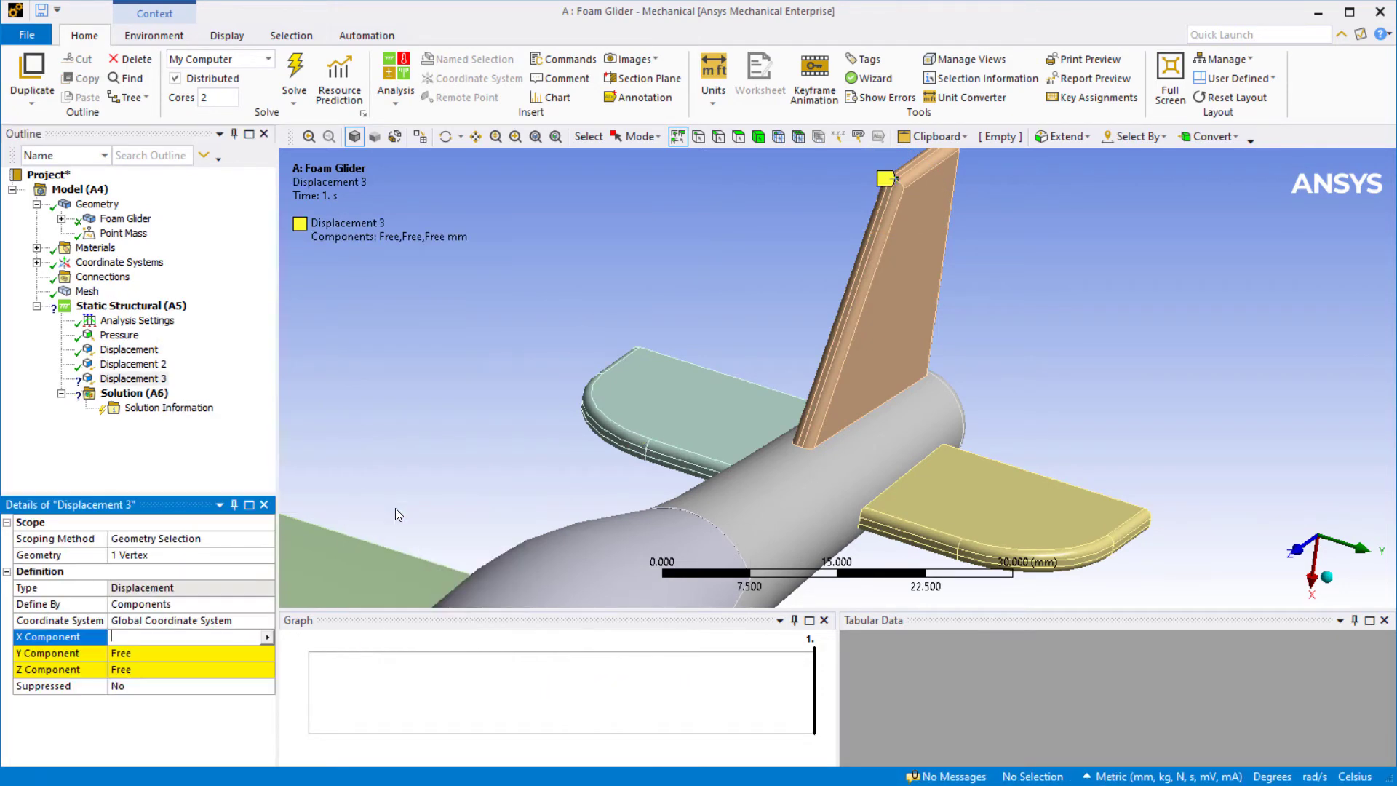
{"action": "left_click", "coordinate": [182, 670]}
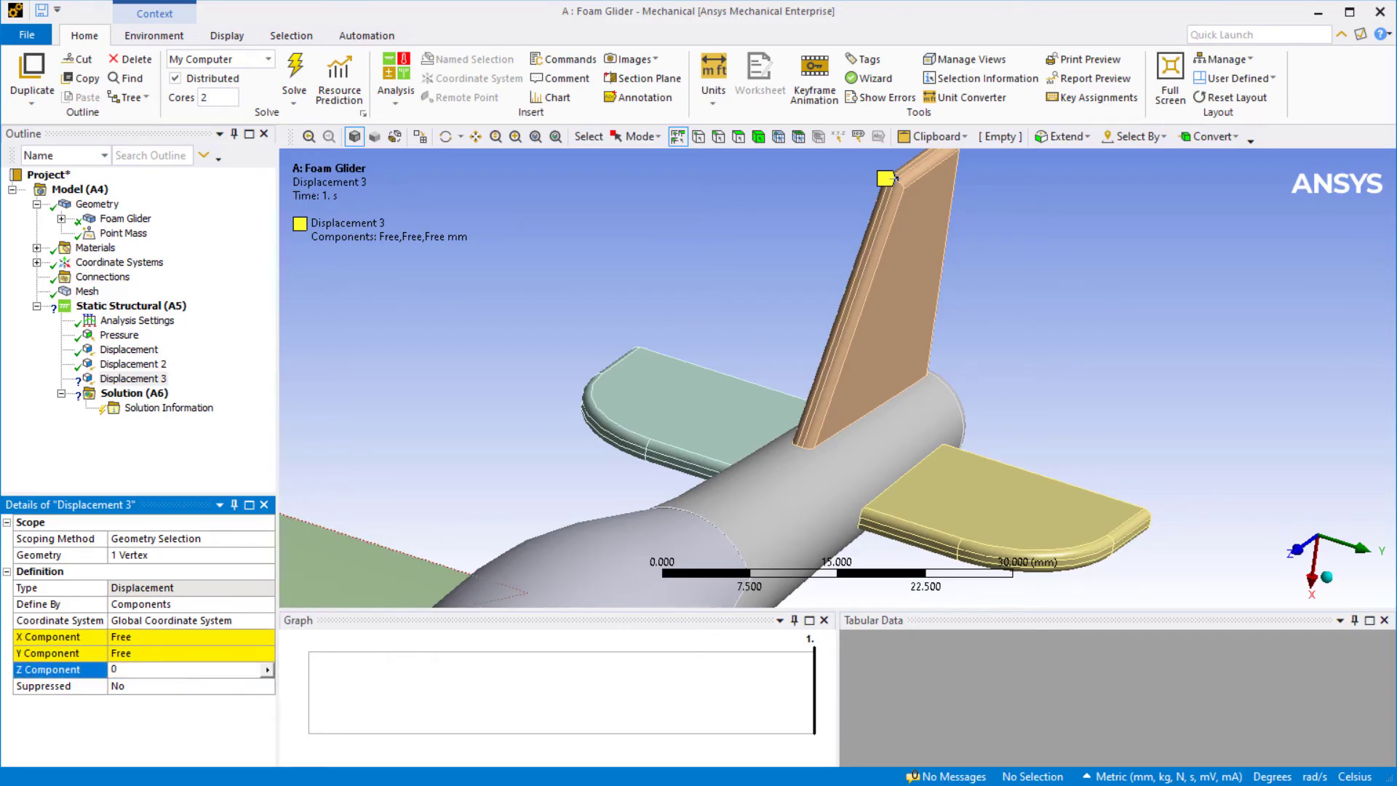
{"action": "key", "text": "Return"}
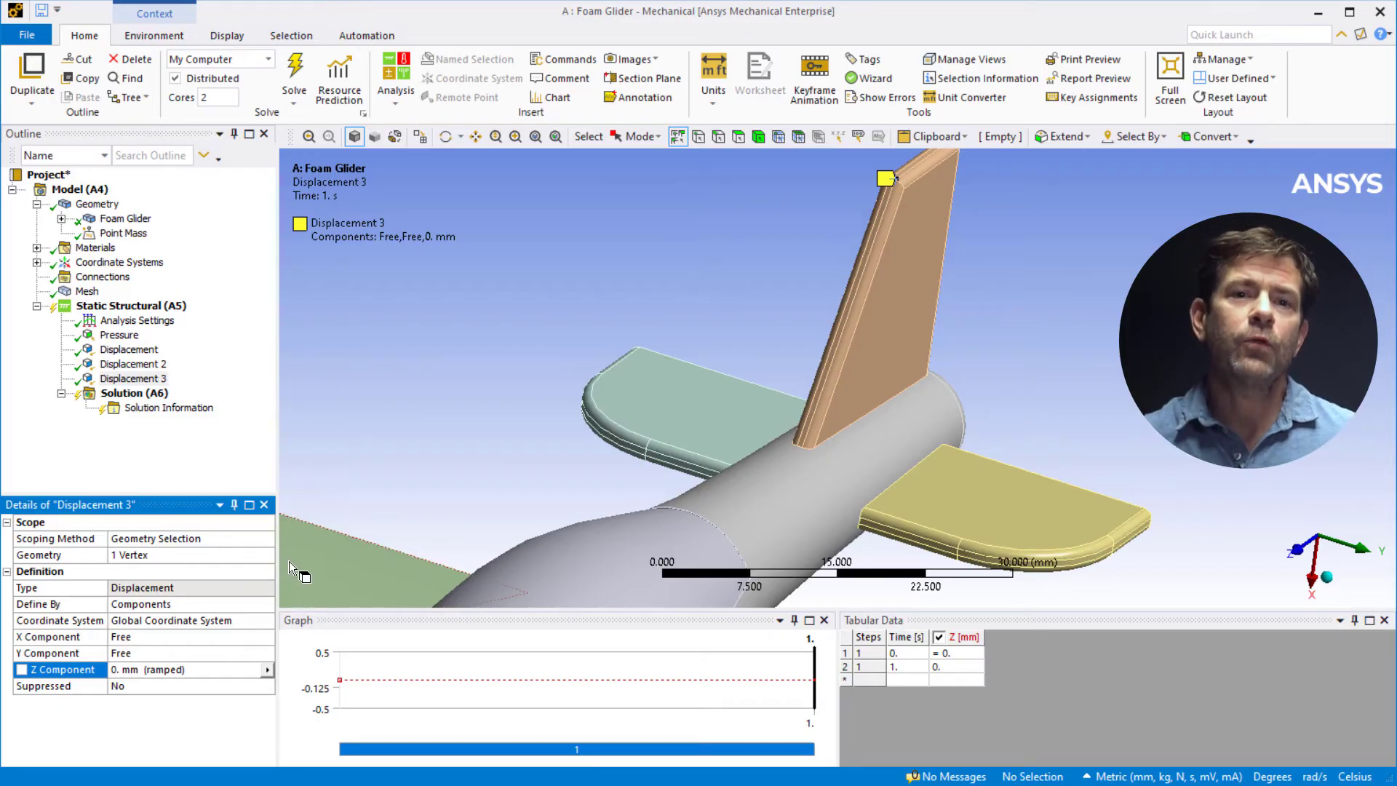
Solve the Static Structural analysis of the foam glider.
{"action": "right_click", "coordinate": [144, 306]}
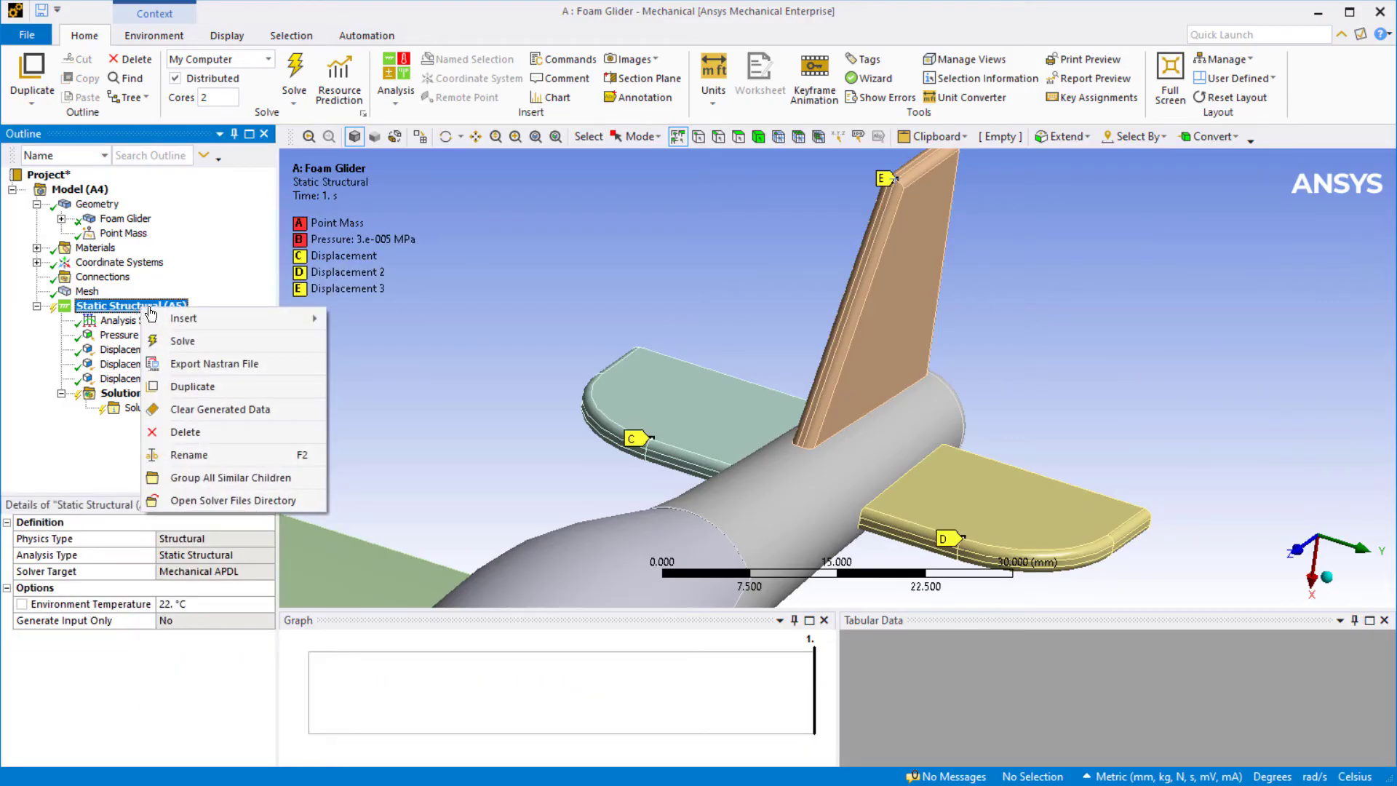
{"action": "left_click", "coordinate": [193, 342]}
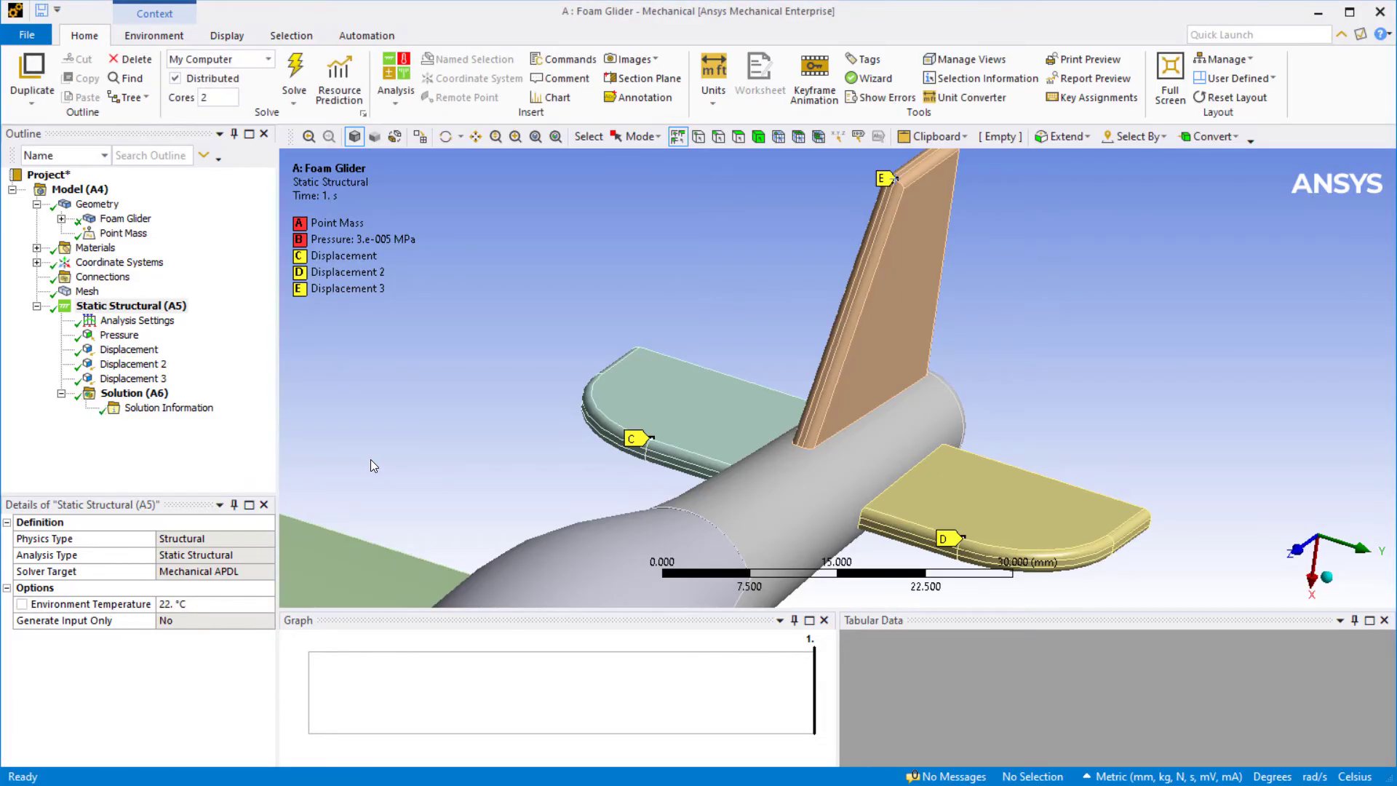
Add a Total Deformation result for all bodies to the solution and evaluate it.
{"action": "left_click", "coordinate": [151, 395]}
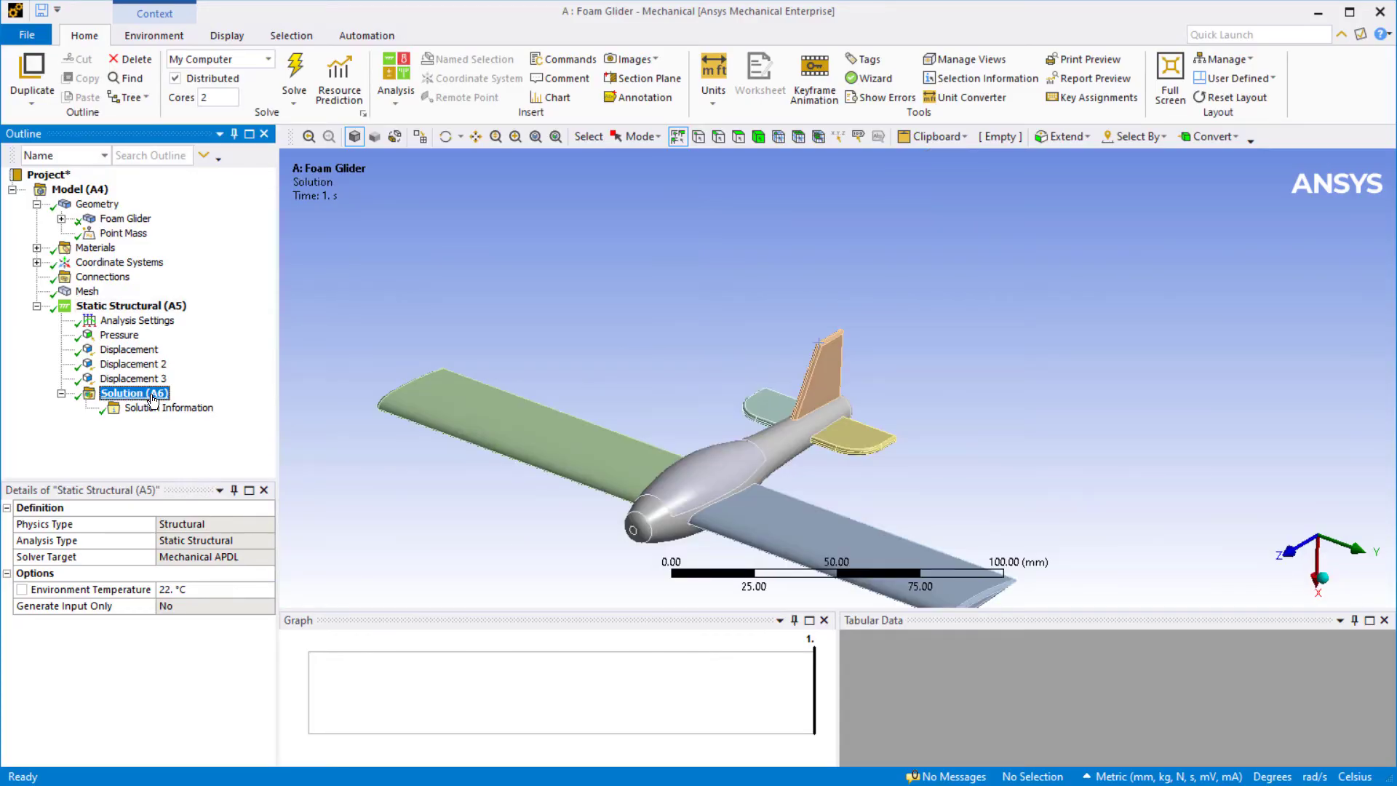
{"action": "right_click", "coordinate": [153, 399]}
{"action": "mouse_move", "coordinate": [169, 404]}
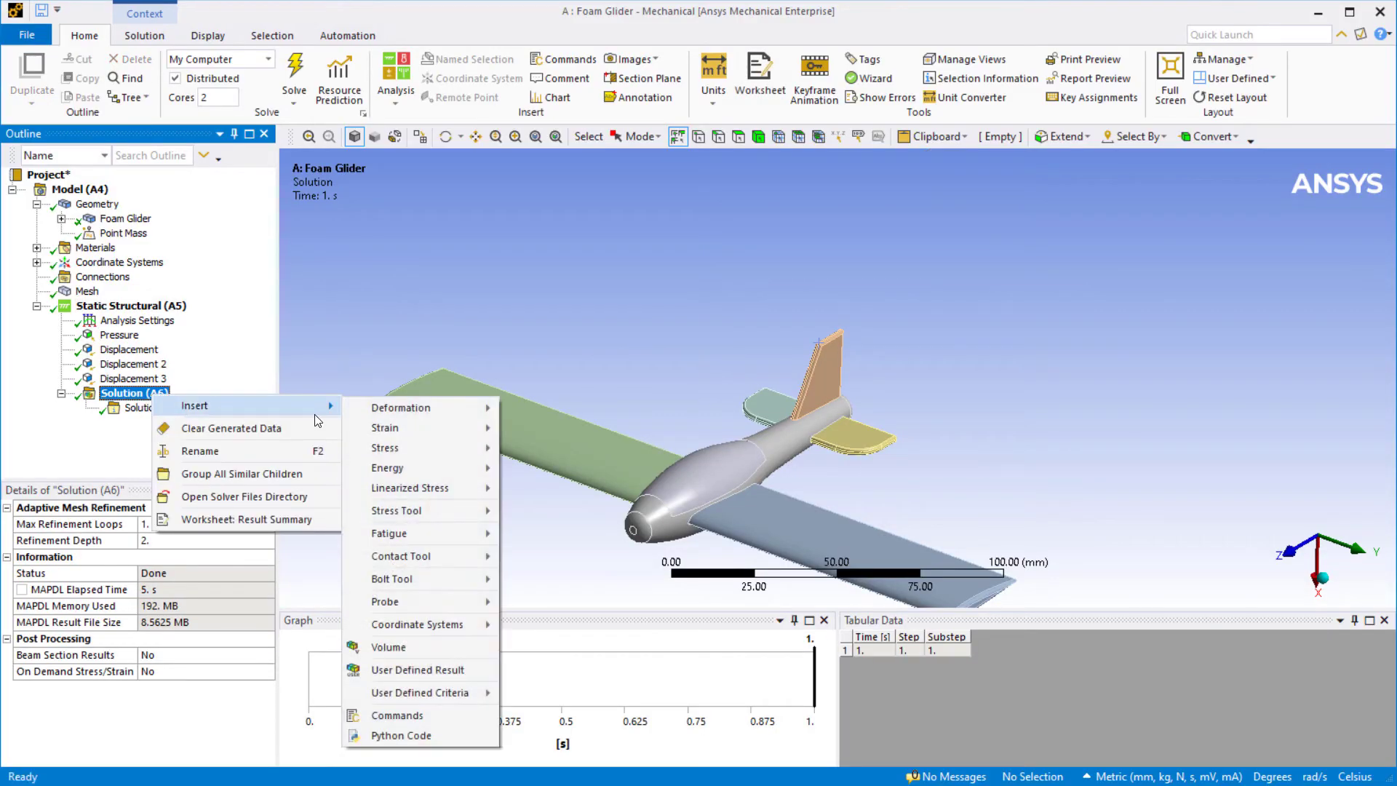
{"action": "mouse_move", "coordinate": [440, 420]}
{"action": "left_click", "coordinate": [530, 412]}
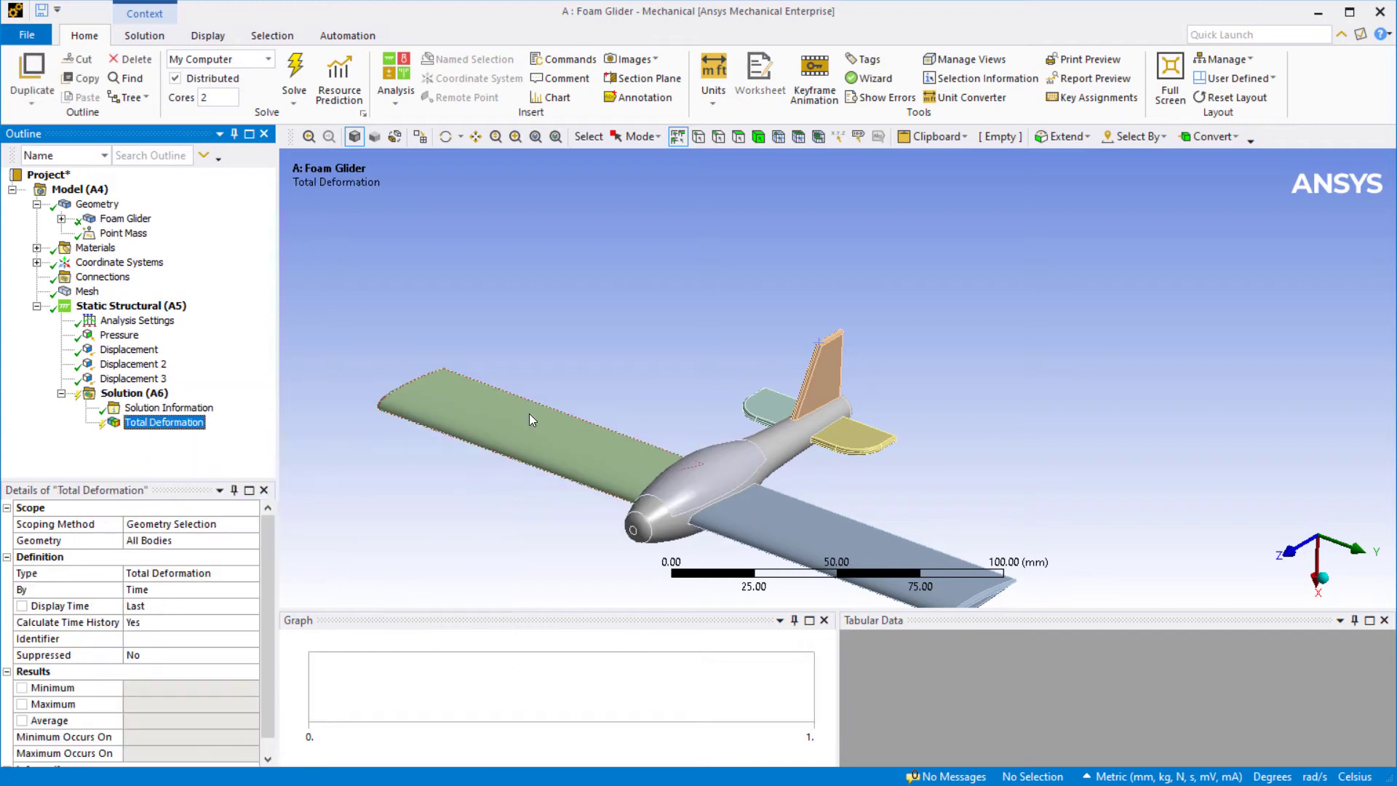
{"action": "left_click", "coordinate": [162, 398]}
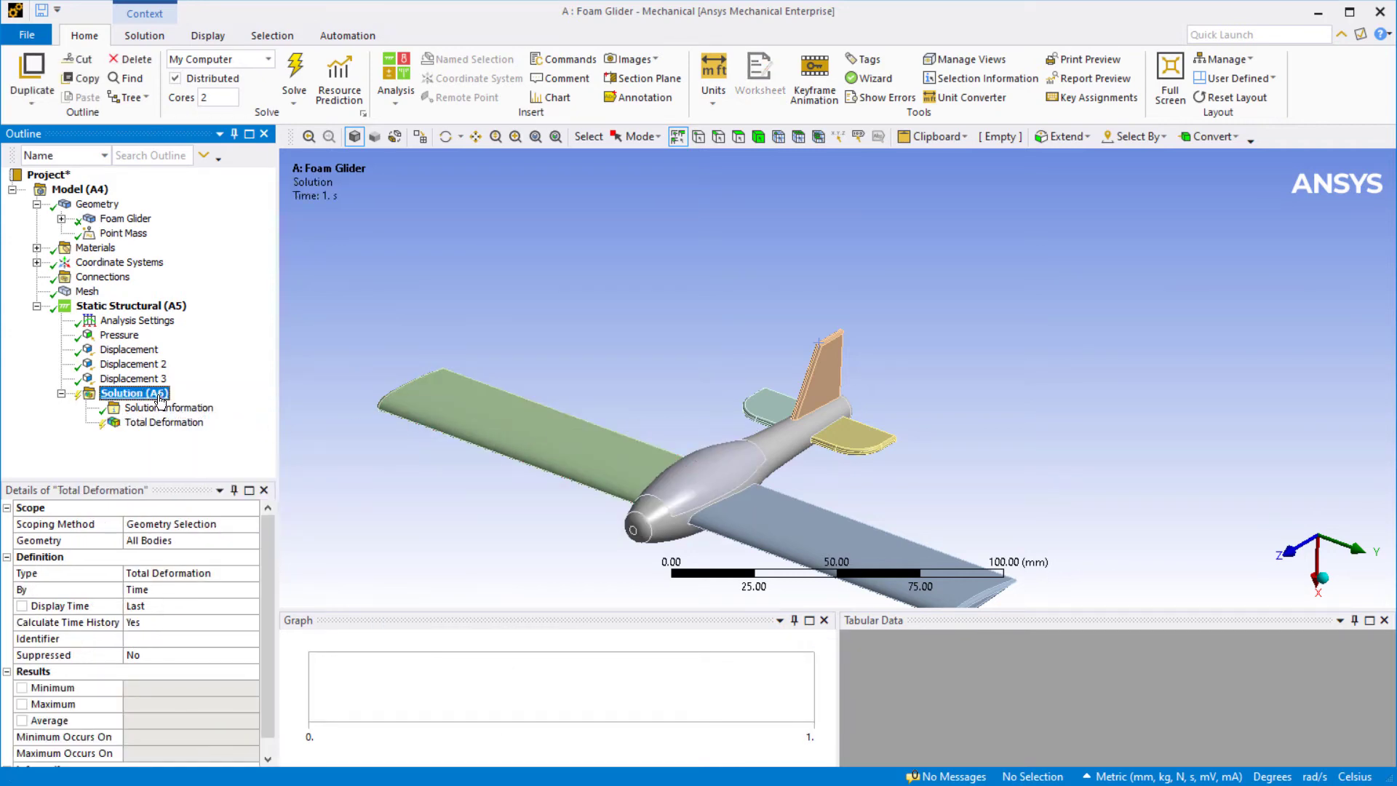
{"action": "right_click", "coordinate": [162, 397]}
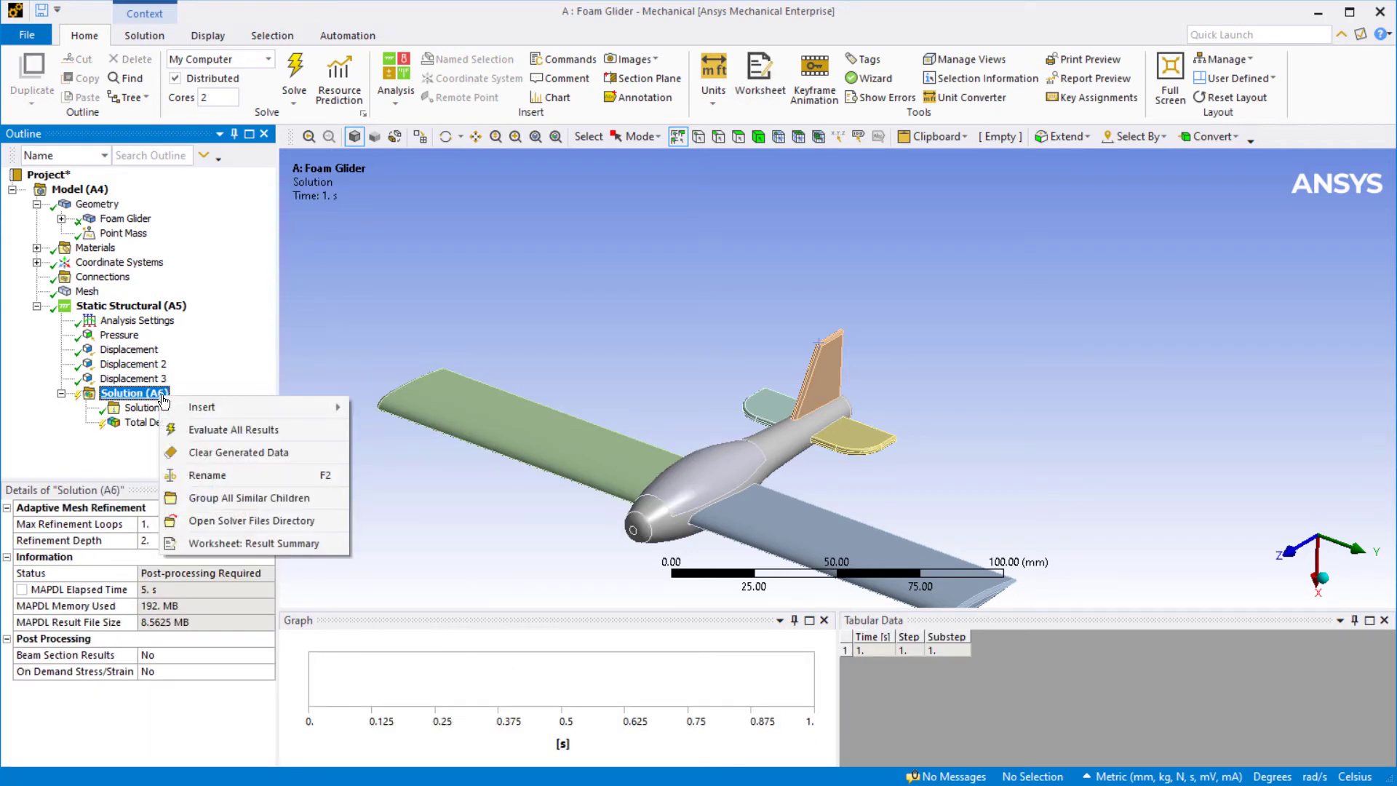
{"action": "left_click", "coordinate": [235, 435]}
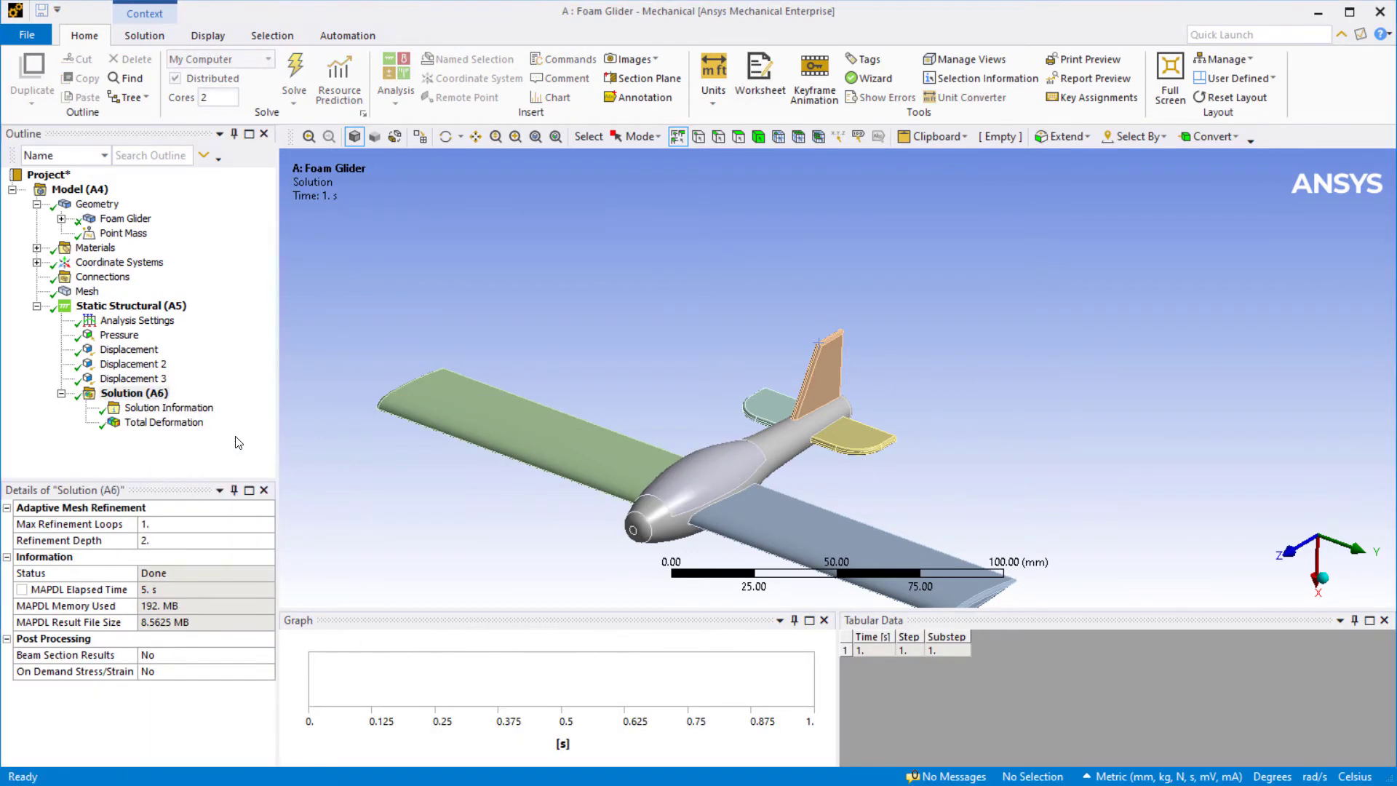
Examine the Total Deformation contours from the glider's front, playing and stopping the result animation.
{"action": "left_click", "coordinate": [191, 424]}
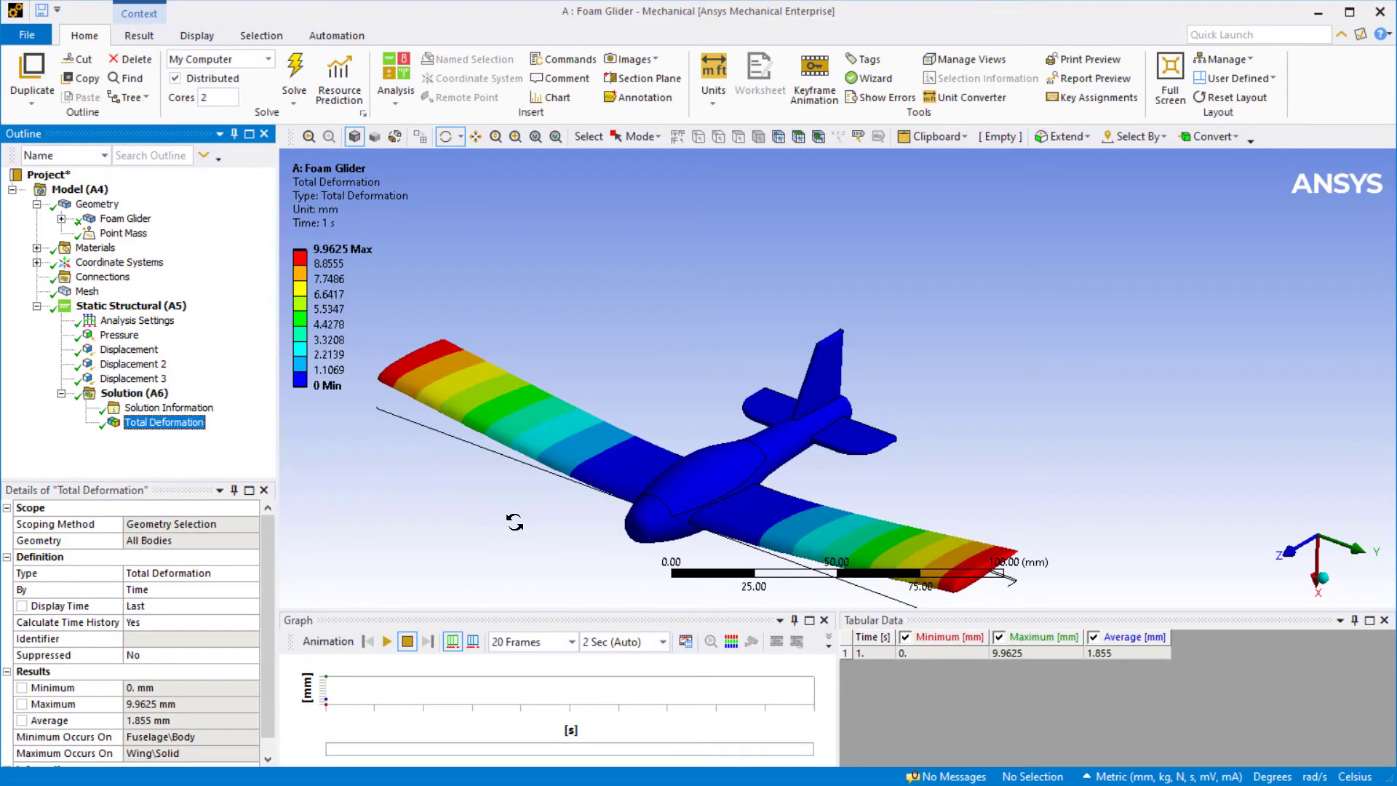
{"action": "left_click_drag", "start_coordinate": [515, 522], "coordinate": [585, 438]}
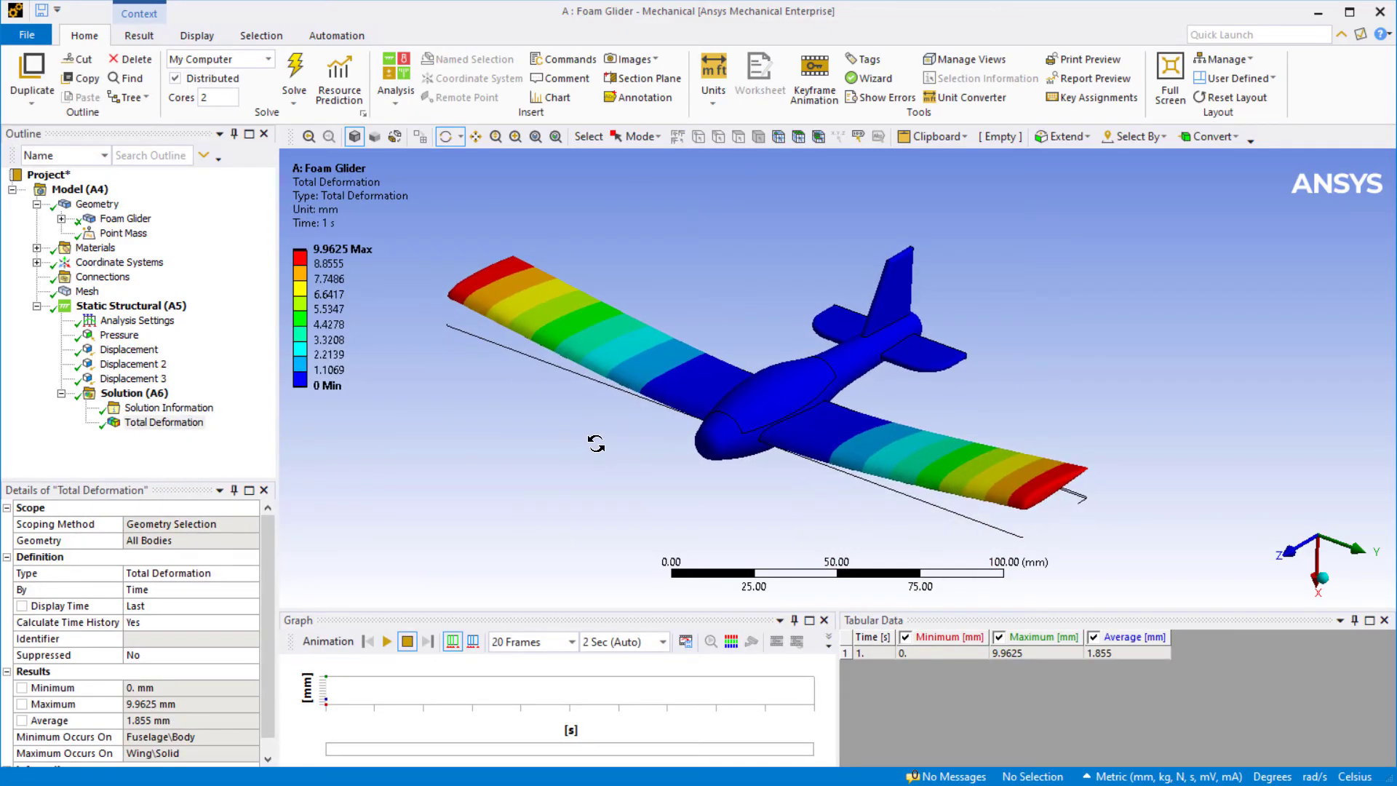
{"action": "left_click", "coordinate": [1292, 553]}
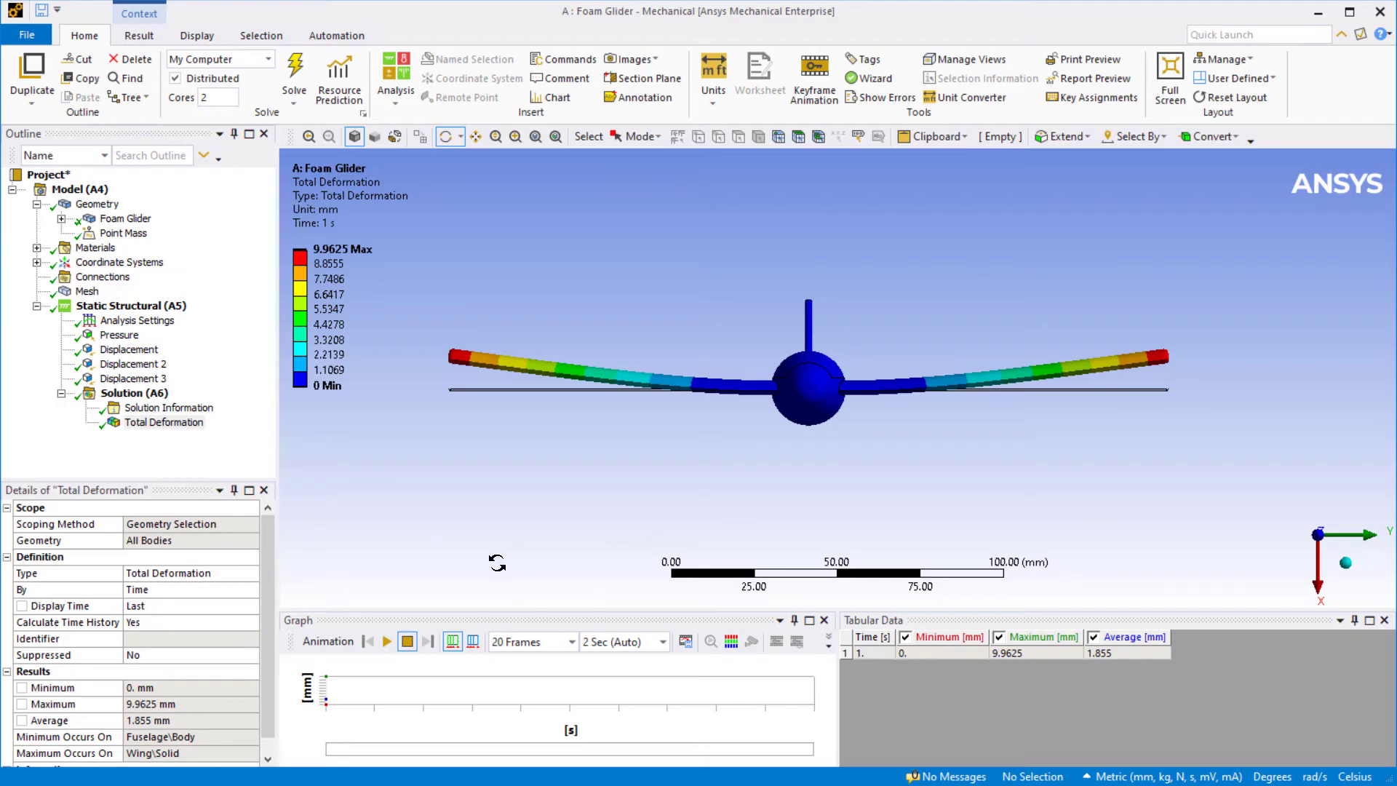
{"action": "left_click", "coordinate": [387, 641]}
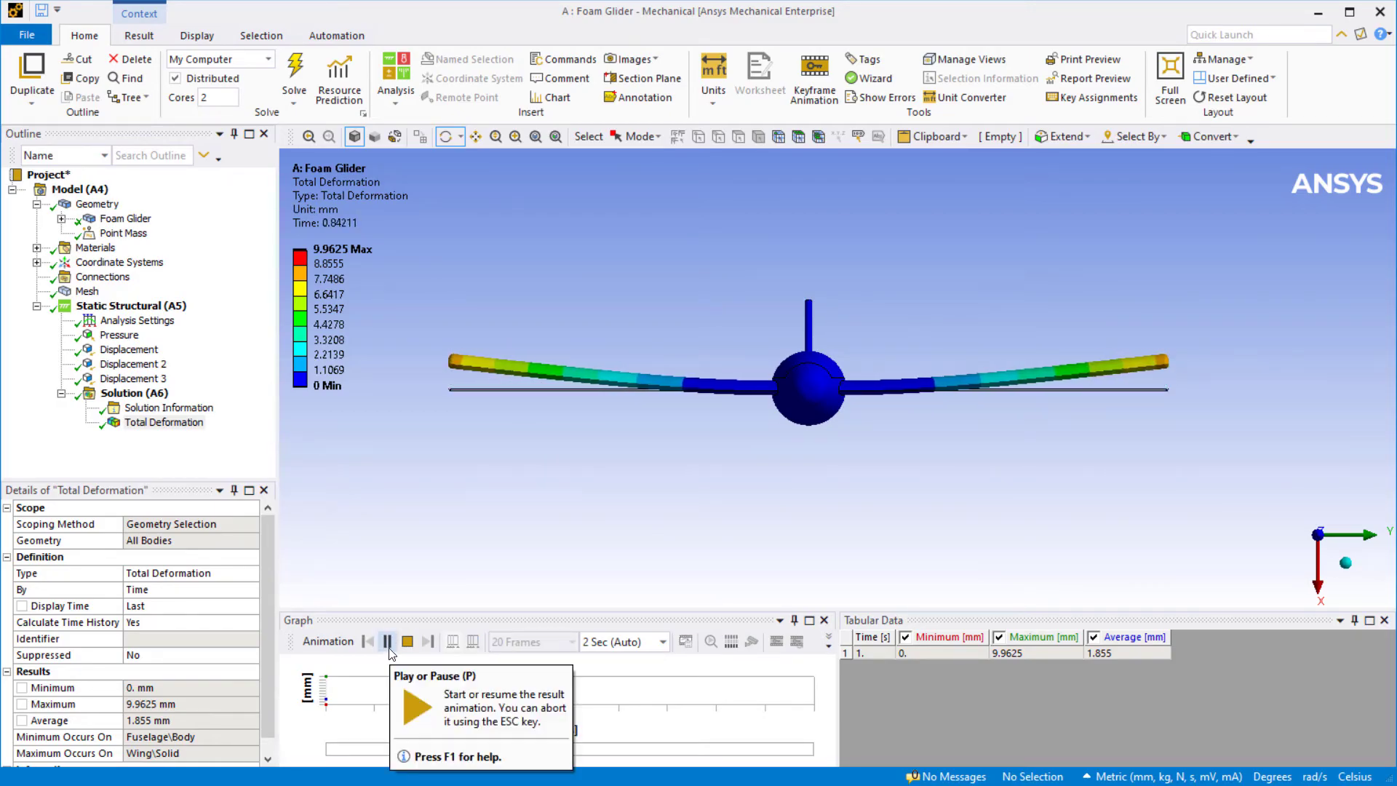
{"action": "left_click", "coordinate": [407, 641]}
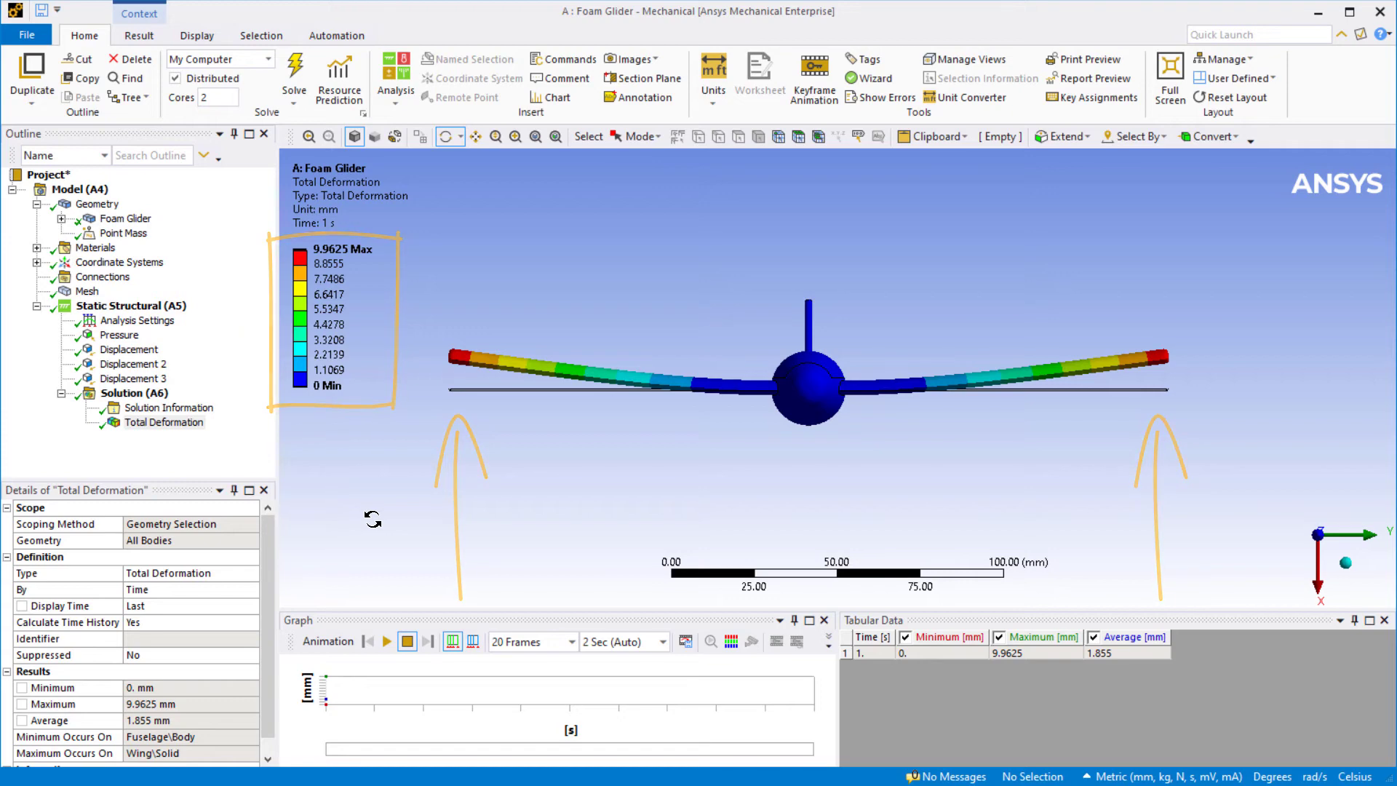
Add a Maximum Principal Stress result for all bodies to the solution and evaluate it.
{"action": "left_click", "coordinate": [167, 306]}
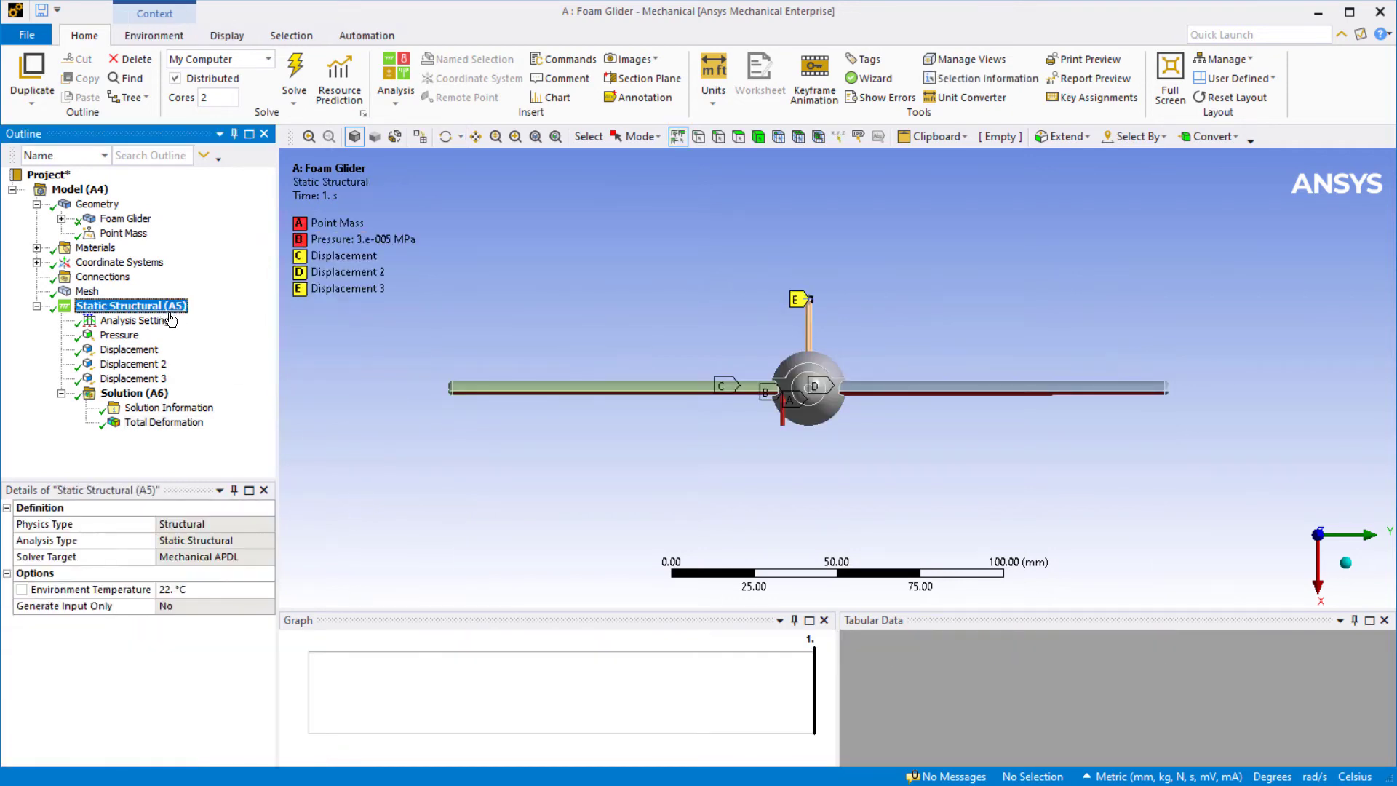
{"action": "left_click", "coordinate": [149, 396]}
{"action": "right_click", "coordinate": [149, 397]}
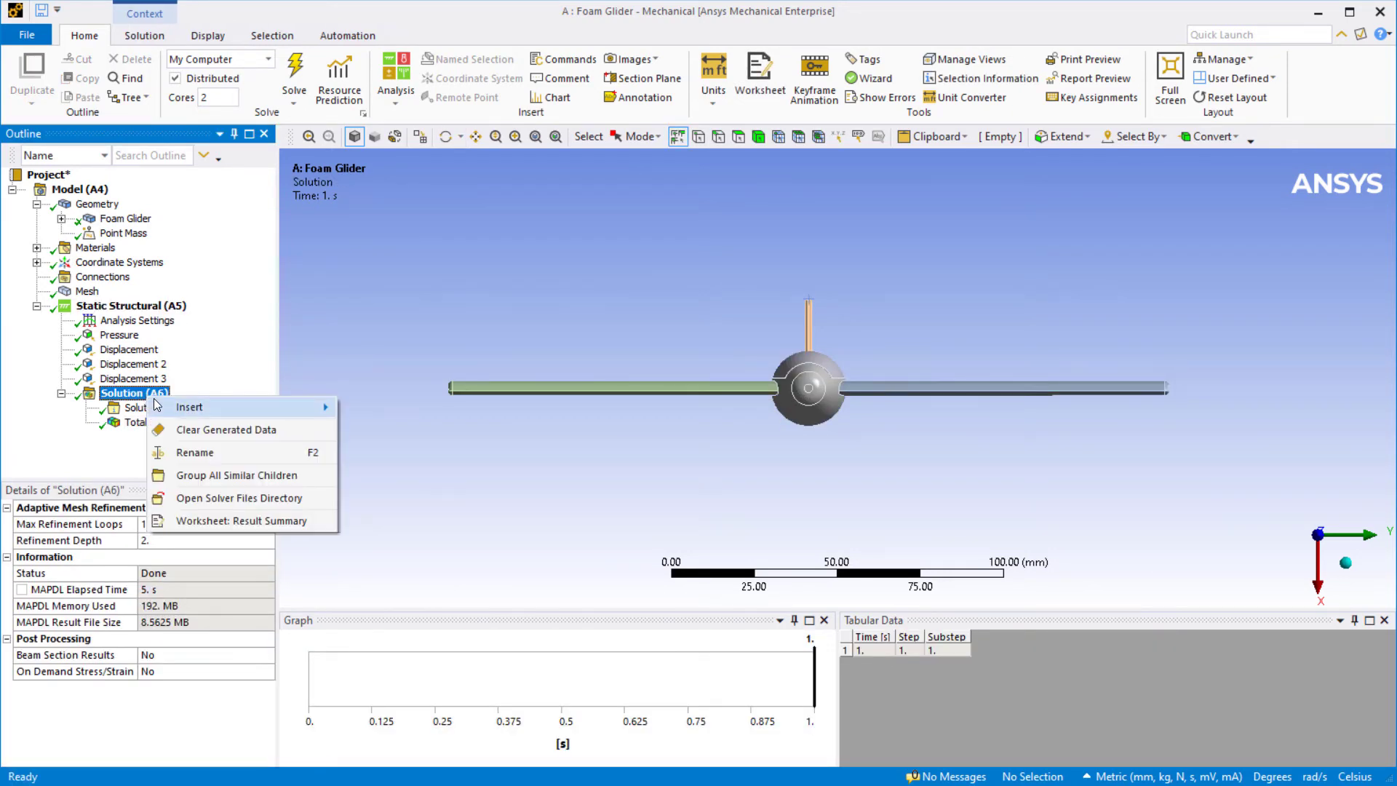
{"action": "mouse_move", "coordinate": [240, 413]}
{"action": "mouse_move", "coordinate": [393, 449]}
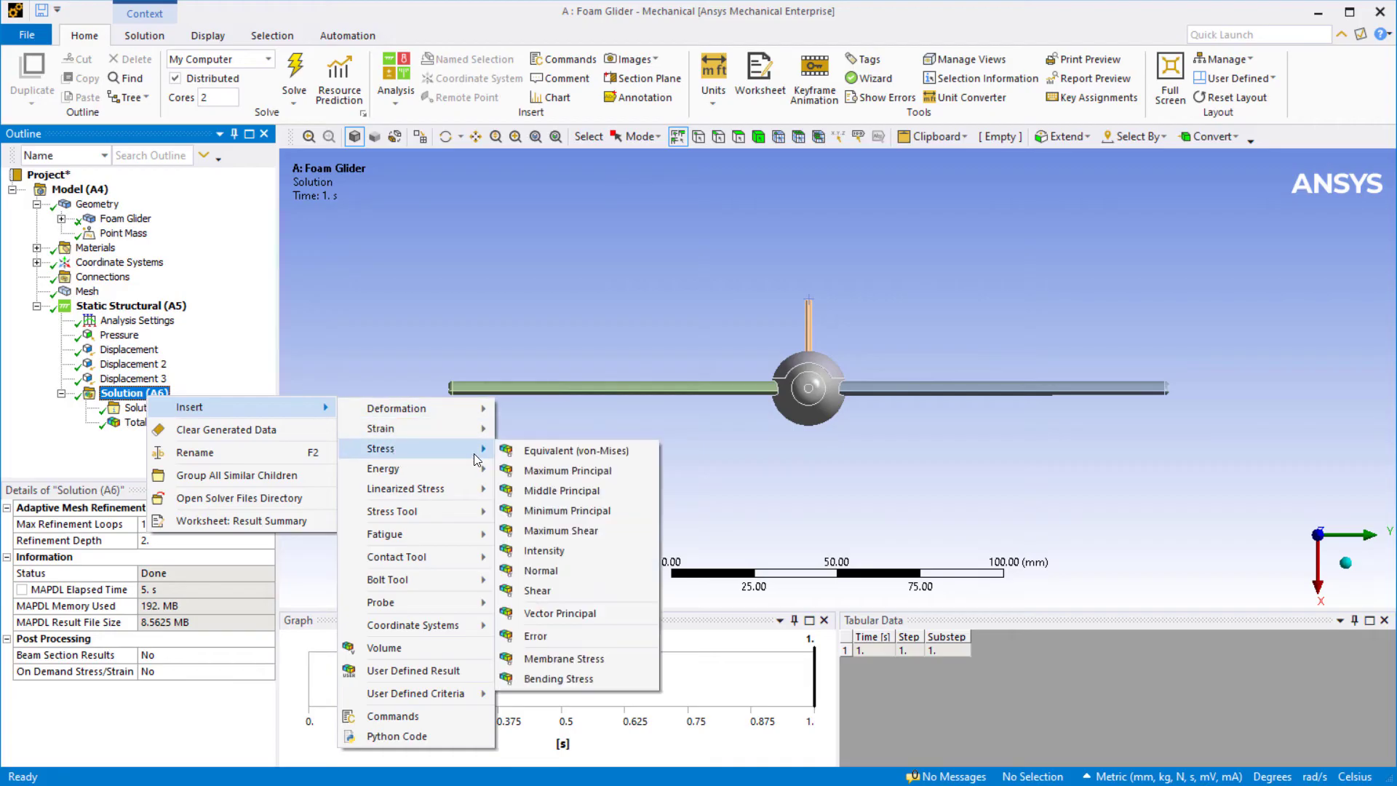
{"action": "left_click", "coordinate": [540, 477]}
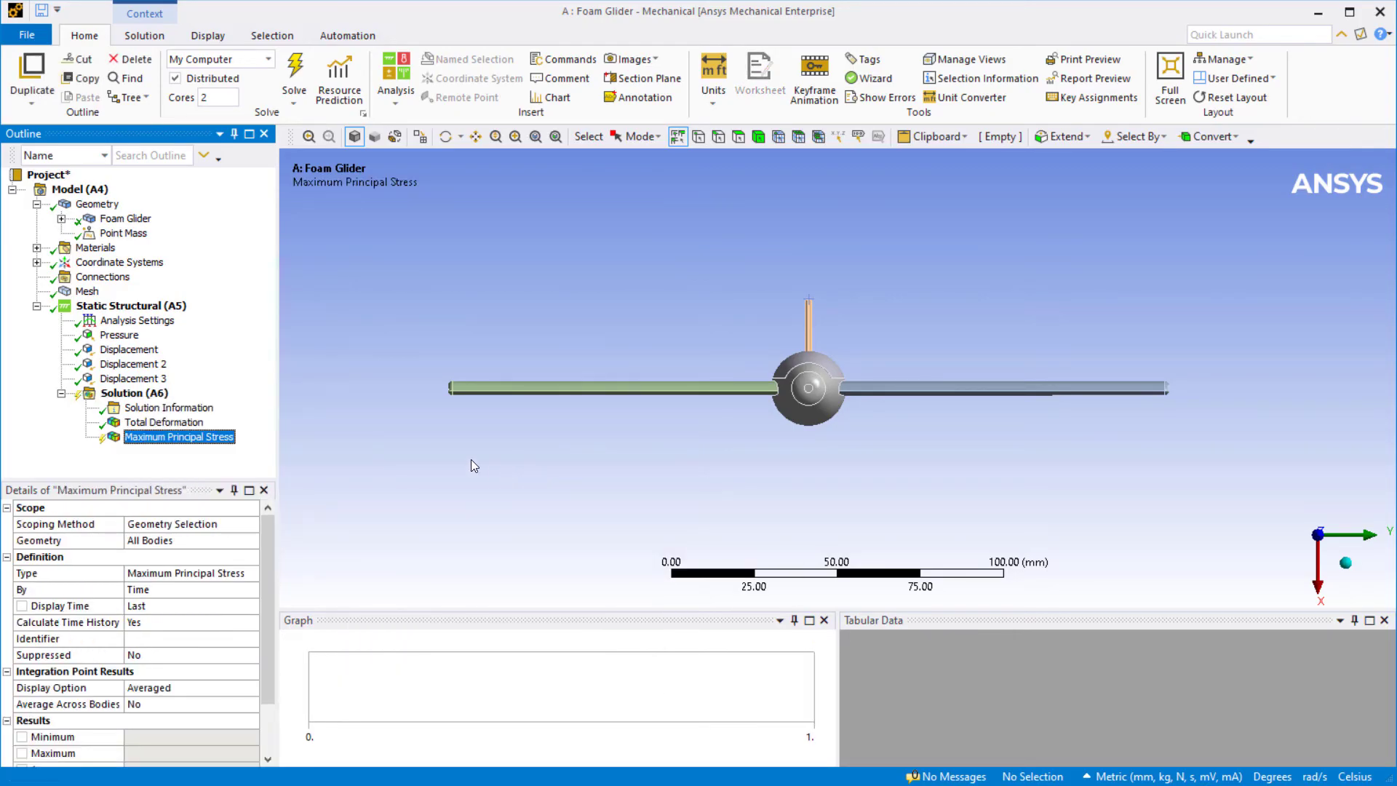
{"action": "right_click", "coordinate": [168, 394]}
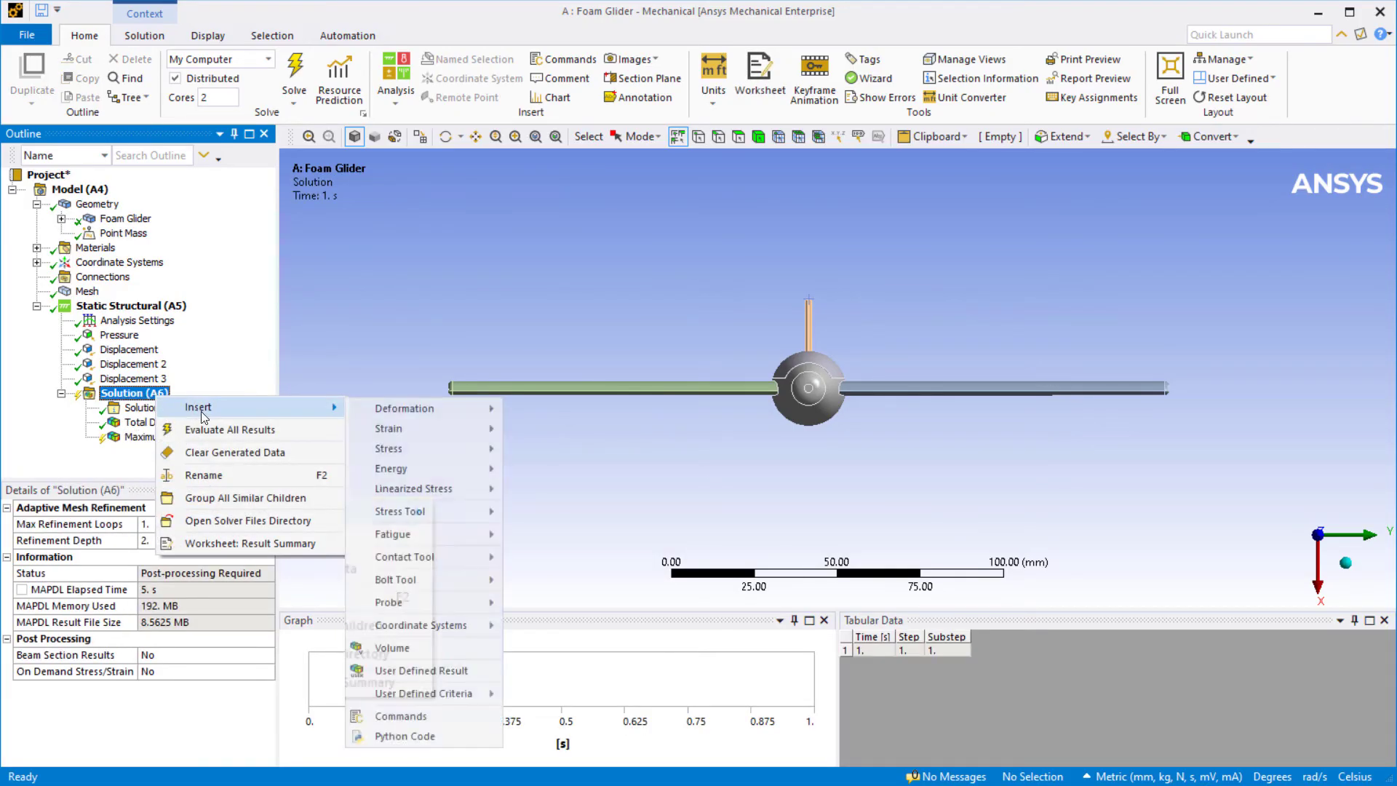
{"action": "left_click", "coordinate": [233, 434]}
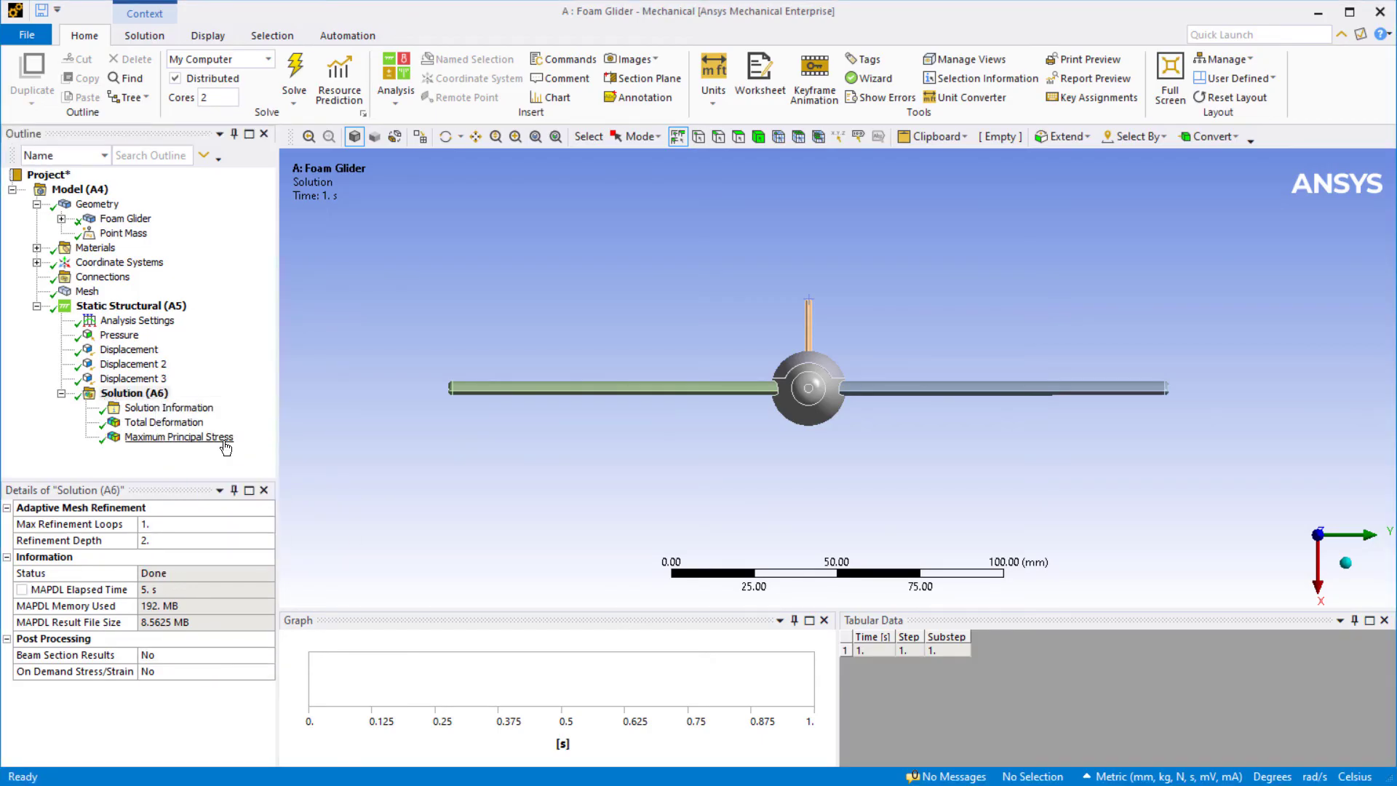
Examine the Maximum Principal Stress contours on the wing underside near the fuselage and across the whole glider.
{"action": "left_click", "coordinate": [178, 437]}
{"action": "left_click_drag", "start_coordinate": [518, 482], "coordinate": [517, 448]}
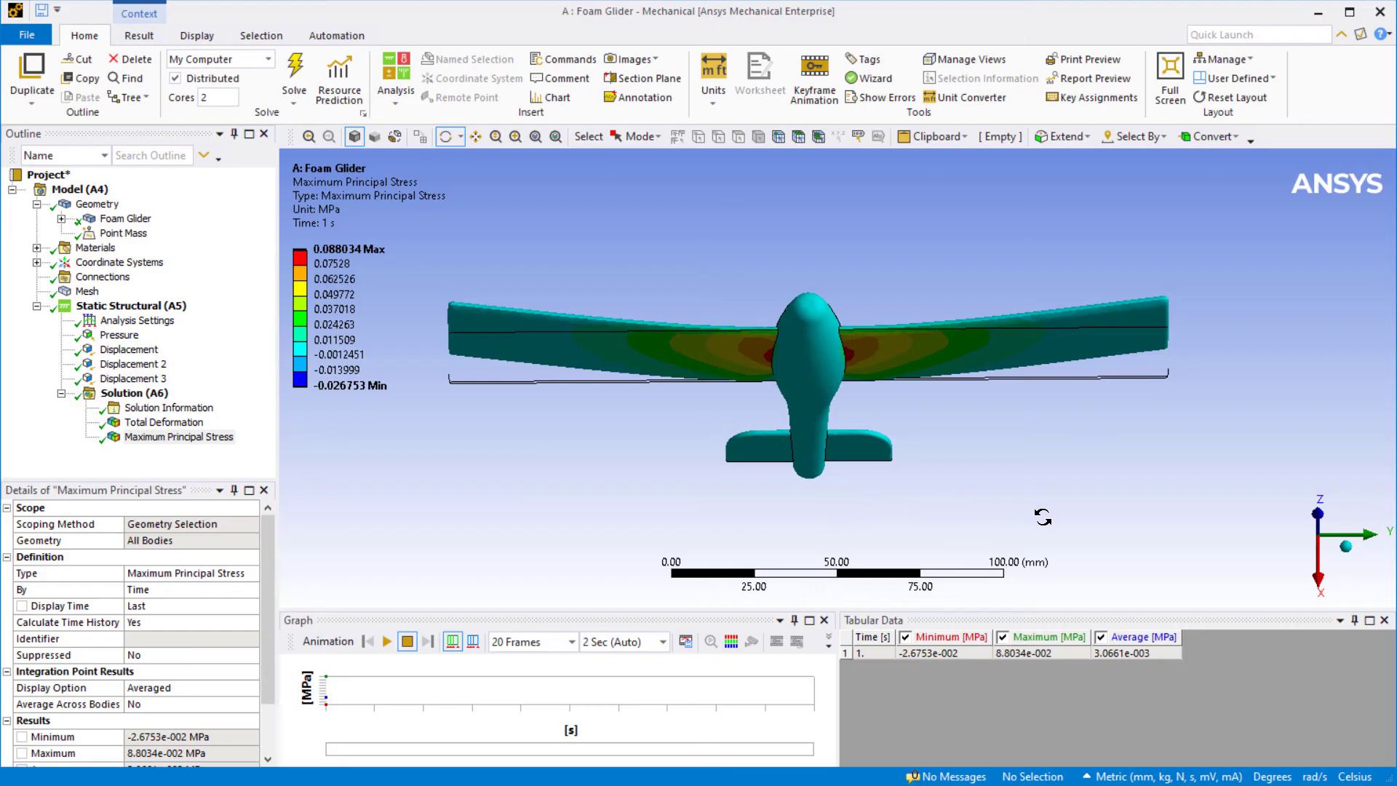
{"action": "left_click", "coordinate": [1314, 575]}
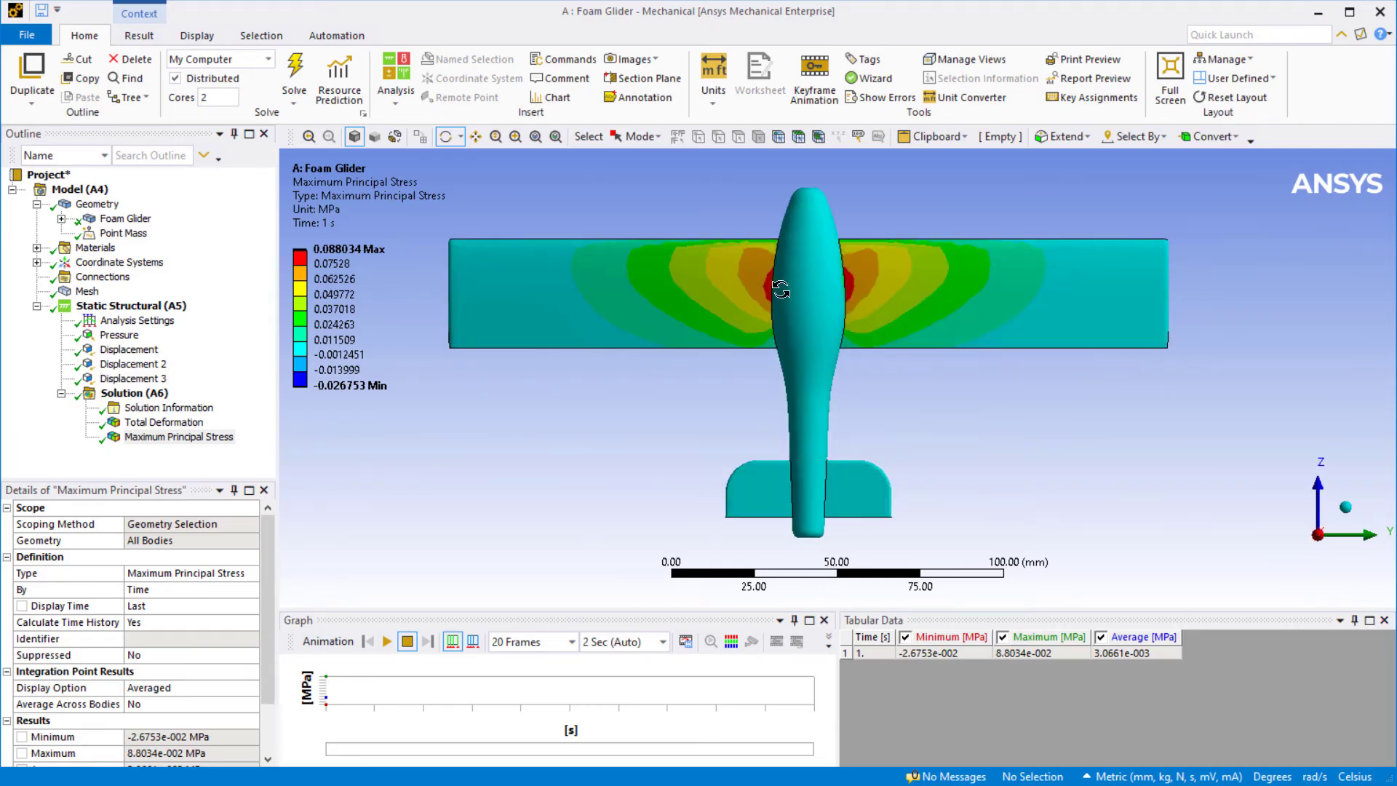
{"action": "scroll", "coordinate": [792, 299], "scroll_direction": "up", "scroll_amount": 1}
{"action": "middle_click_drag", "start_coordinate": [808, 334], "coordinate": [836, 378], "text": "ctrl"}
{"action": "scroll", "coordinate": [823, 343], "scroll_direction": "up", "scroll_amount": 2}
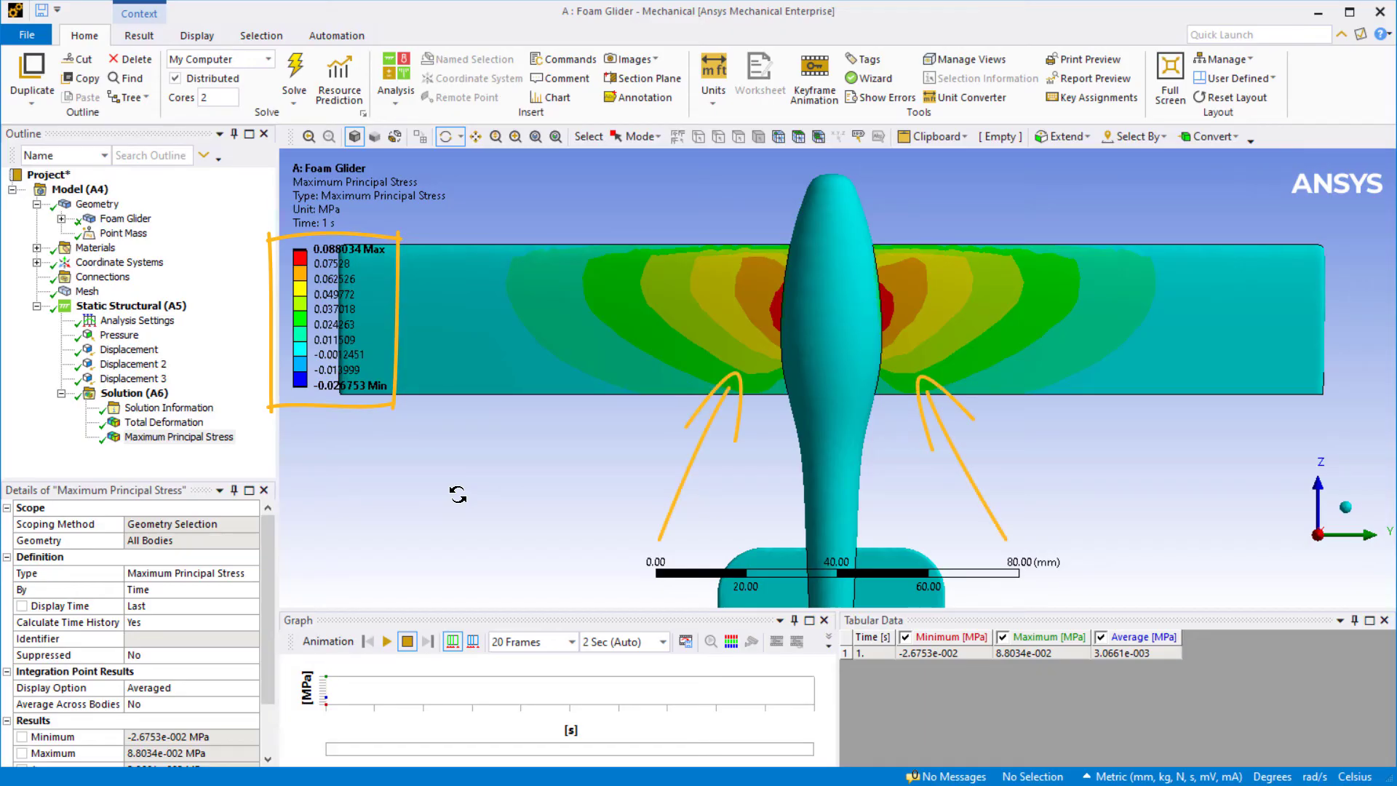
{"action": "left_click_drag", "start_coordinate": [458, 494], "coordinate": [471, 569]}
{"action": "scroll", "coordinate": [504, 550], "scroll_direction": "down", "scroll_amount": 3}
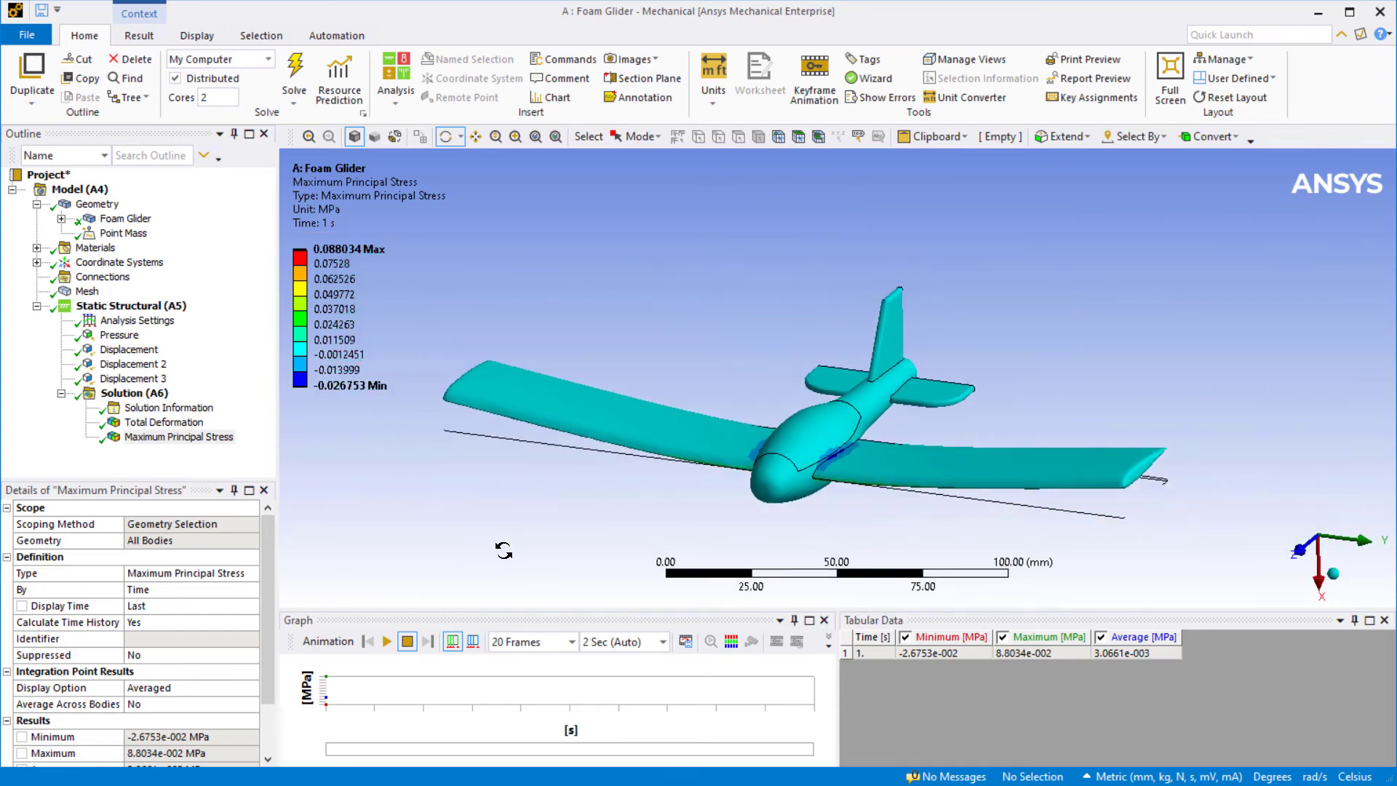
Open the solver output in the Solution Information.
{"action": "left_click", "coordinate": [169, 407]}
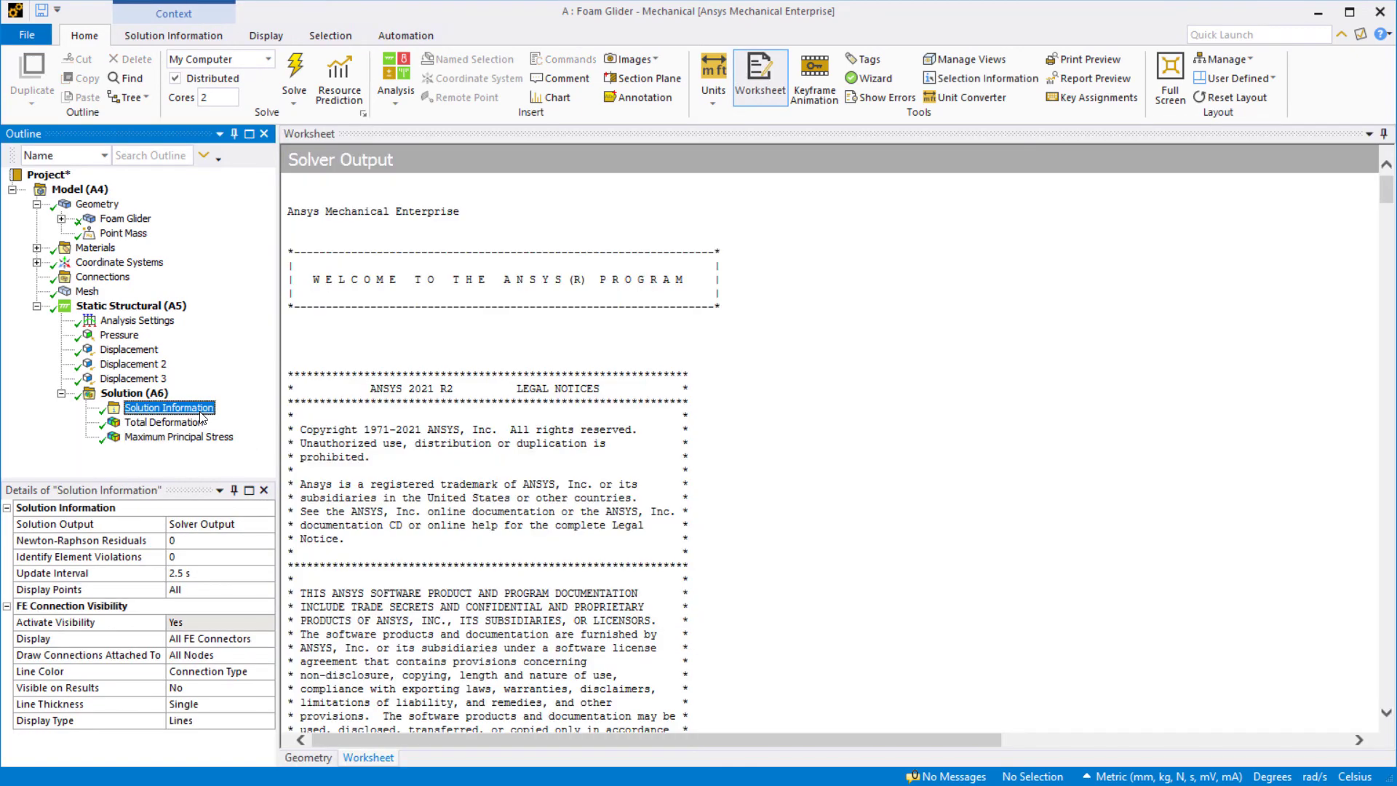
Search the solver output for "Inertia Relief Summary" and review its translational and rotational accelerations.
{"action": "left_click", "coordinate": [783, 418]}
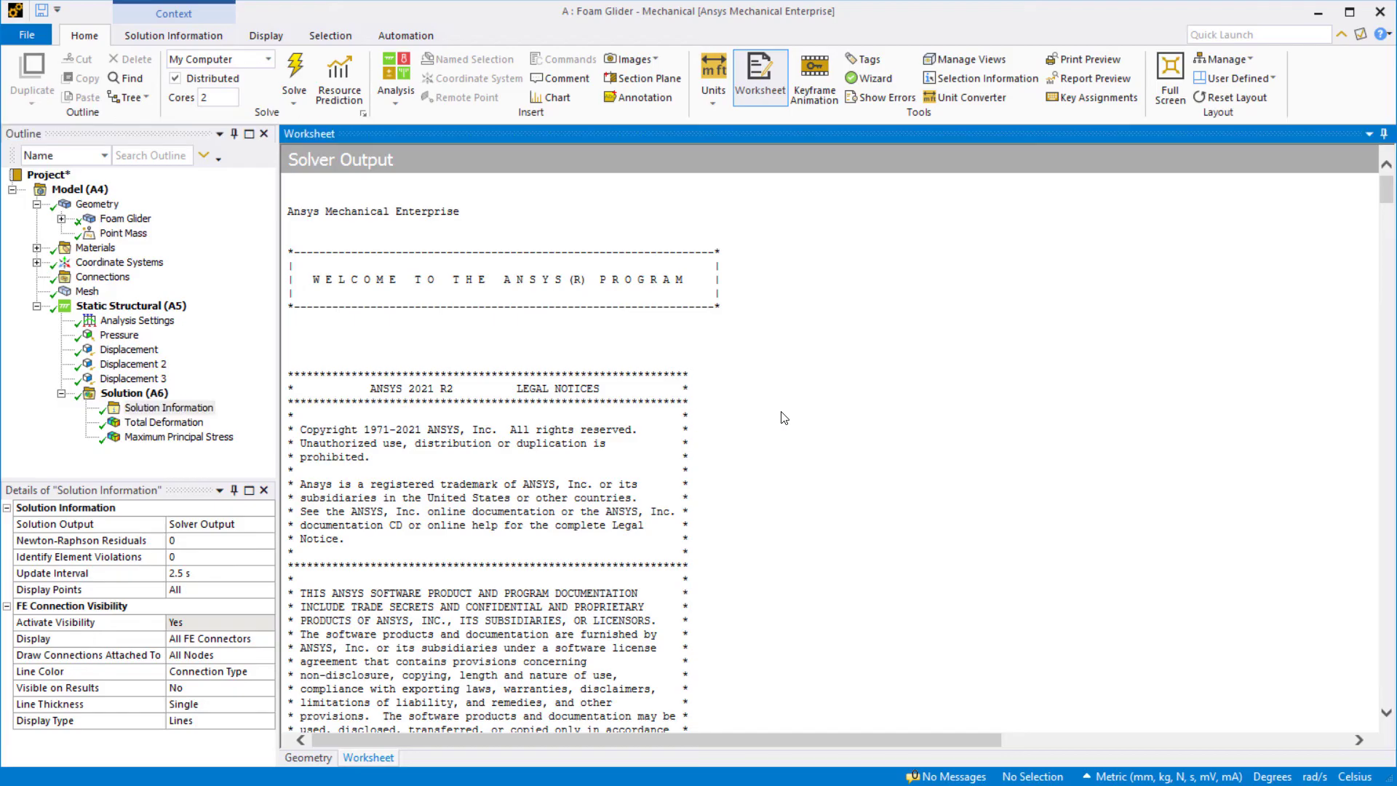
{"action": "key", "text": "ctrl+f"}
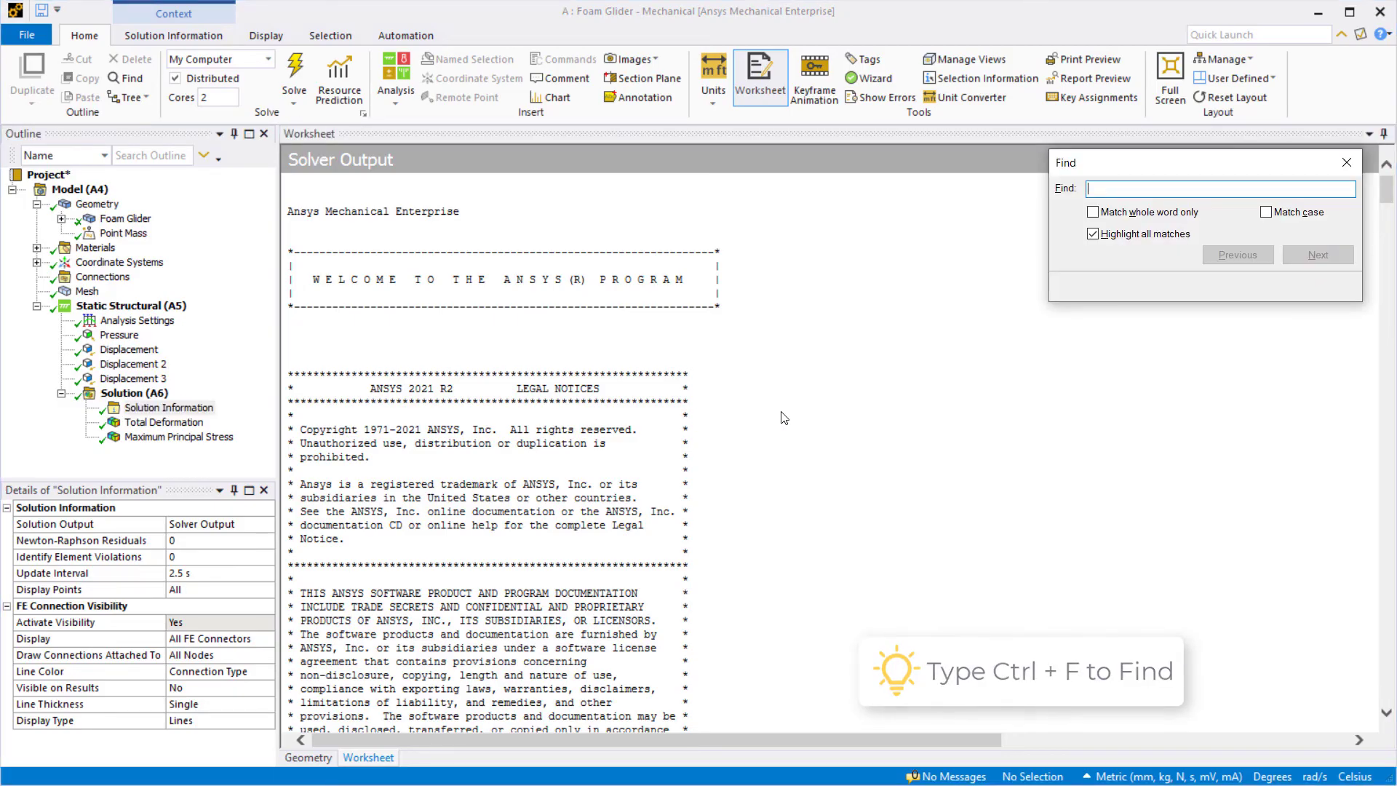
{"action": "type", "text": "inertia "}
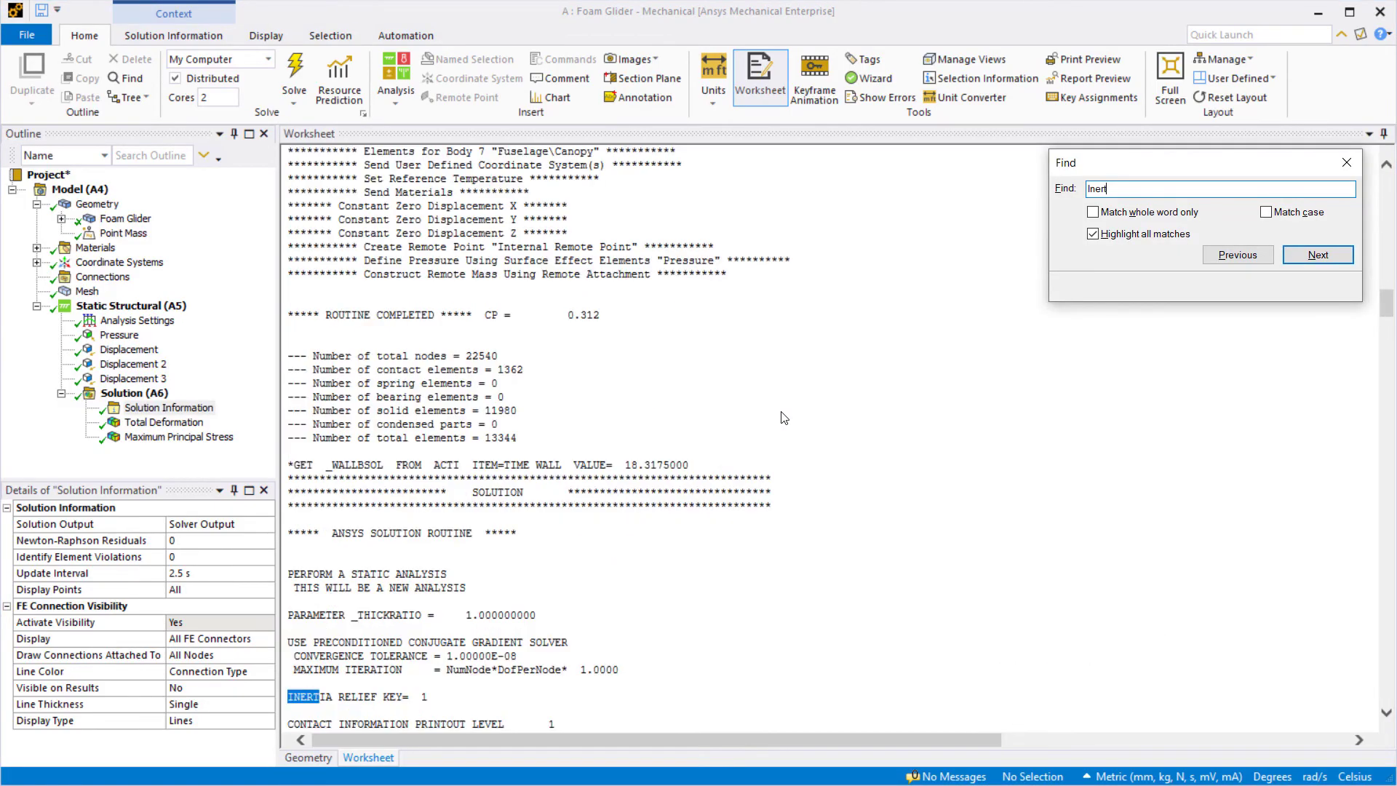
{"action": "type", "text": "Re"}
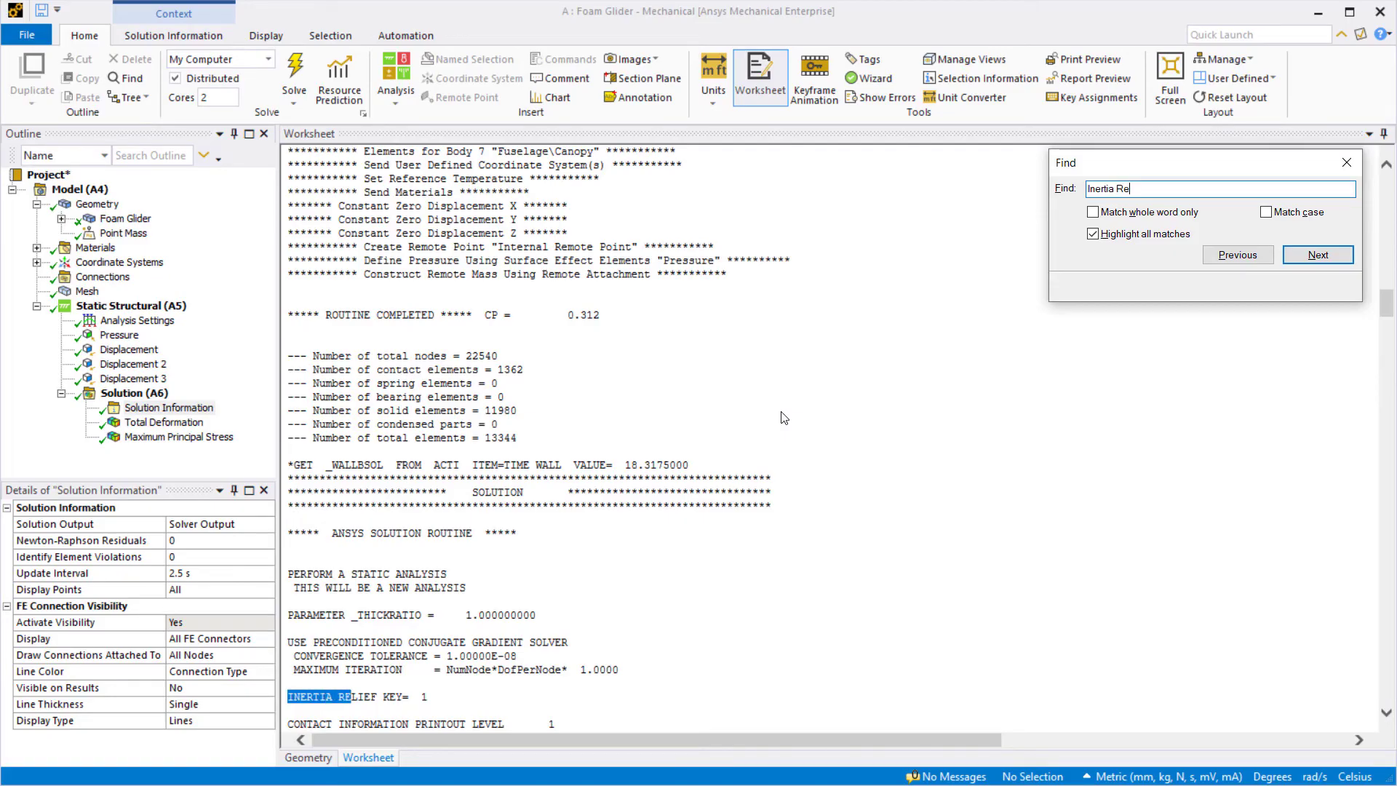
{"action": "type", "text": "lief Summary"}
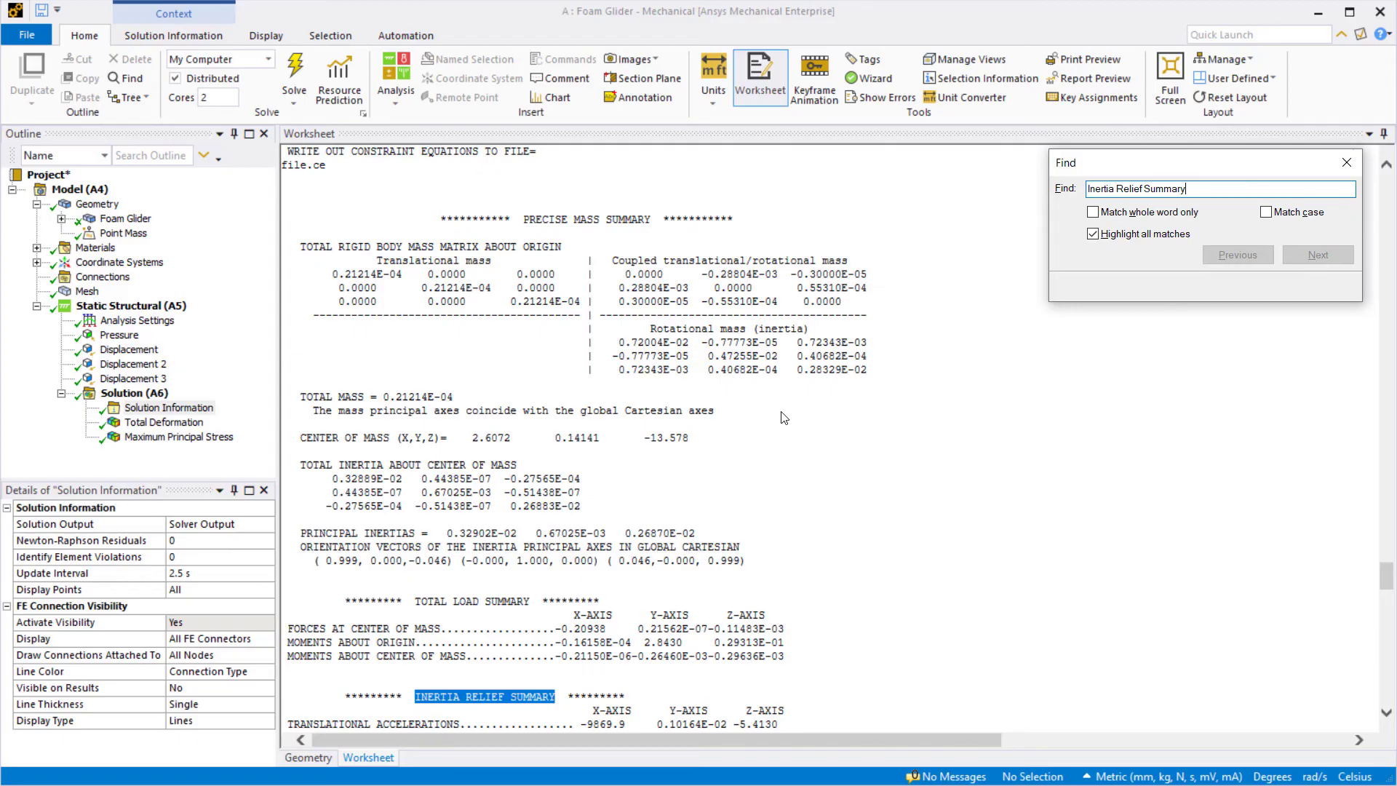
{"action": "scroll", "coordinate": [840, 578], "scroll_direction": "down", "scroll_amount": 4}
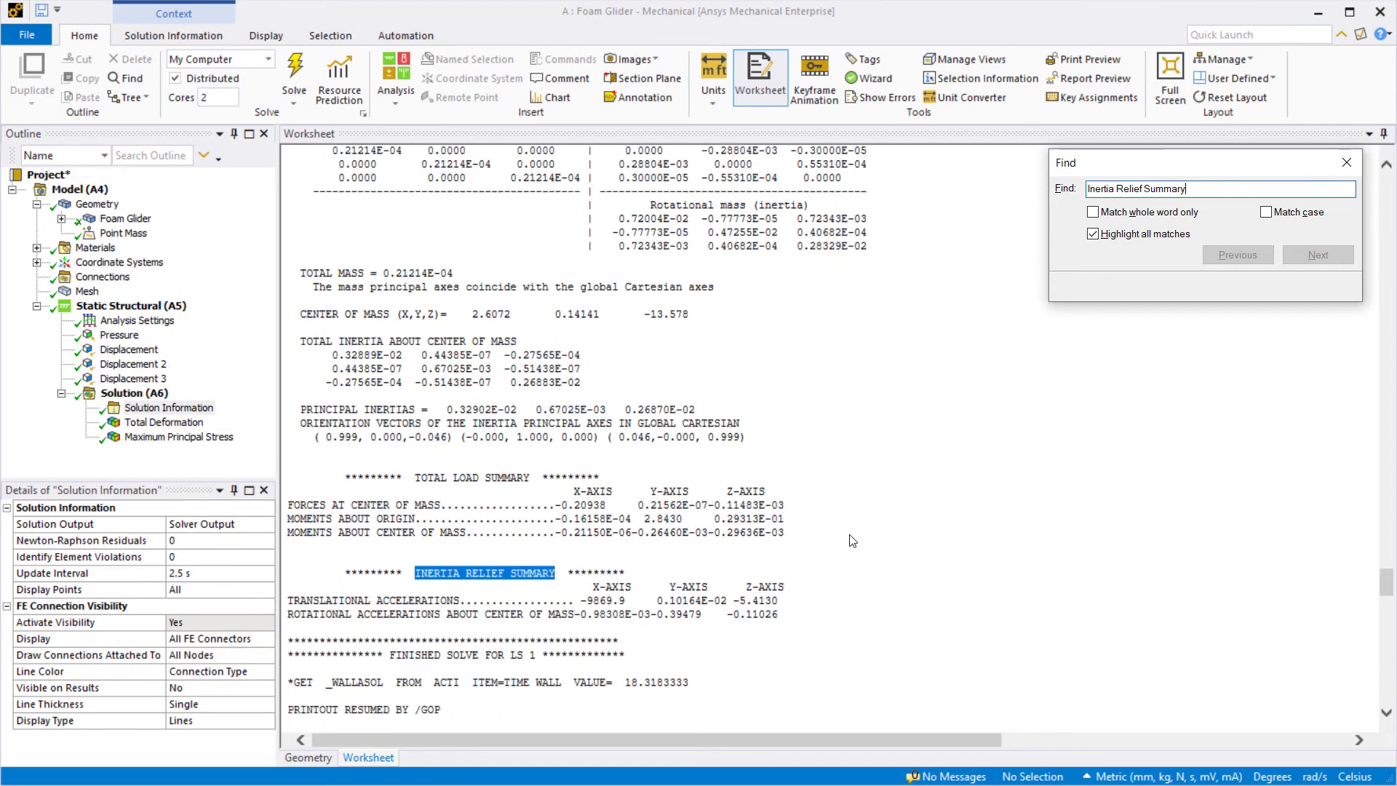
{"action": "left_click", "coordinate": [878, 467]}
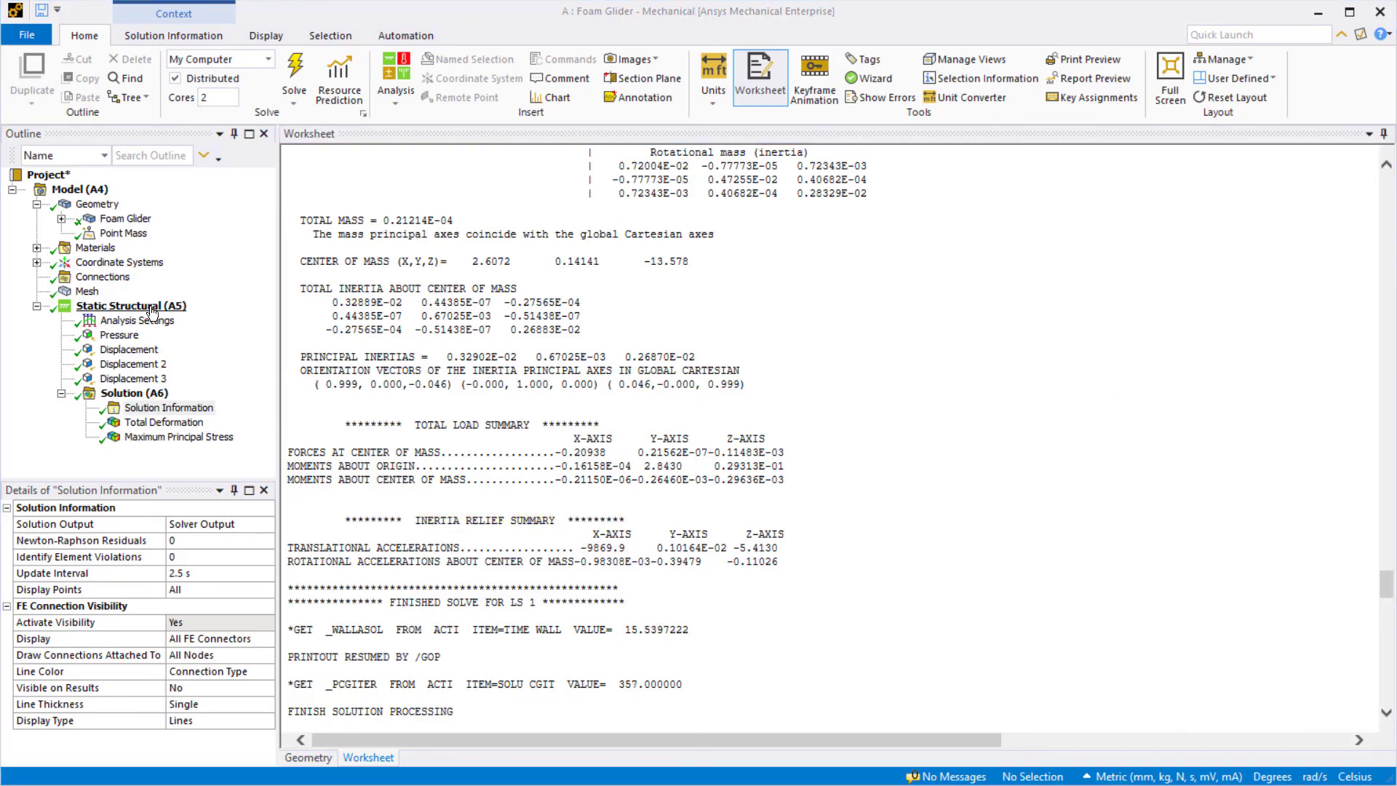
Add force reaction results to the solution for Displacement, Displacement 2 and Displacement 3, and evaluate all results.
{"action": "left_click", "coordinate": [152, 312]}
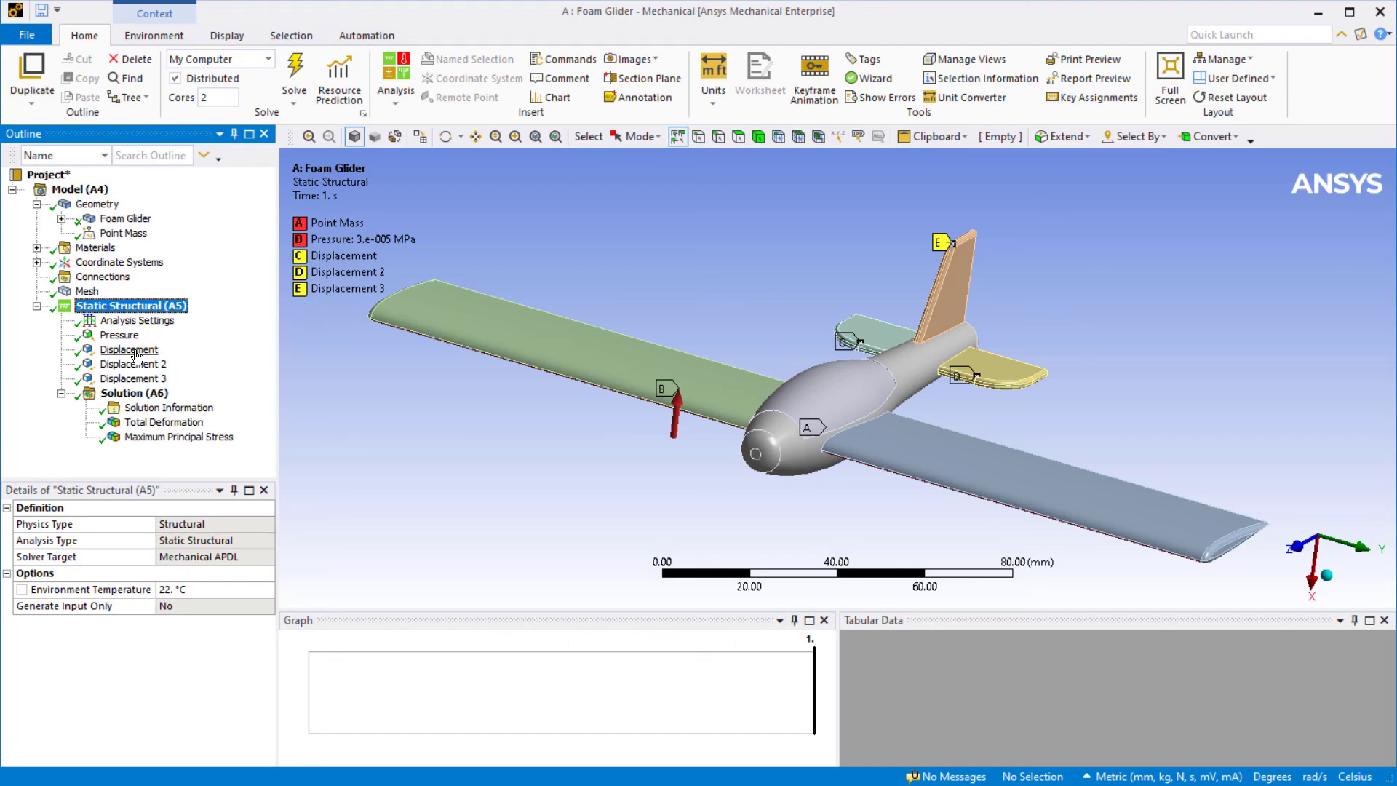
{"action": "left_click_drag", "start_coordinate": [136, 355], "coordinate": [135, 397]}
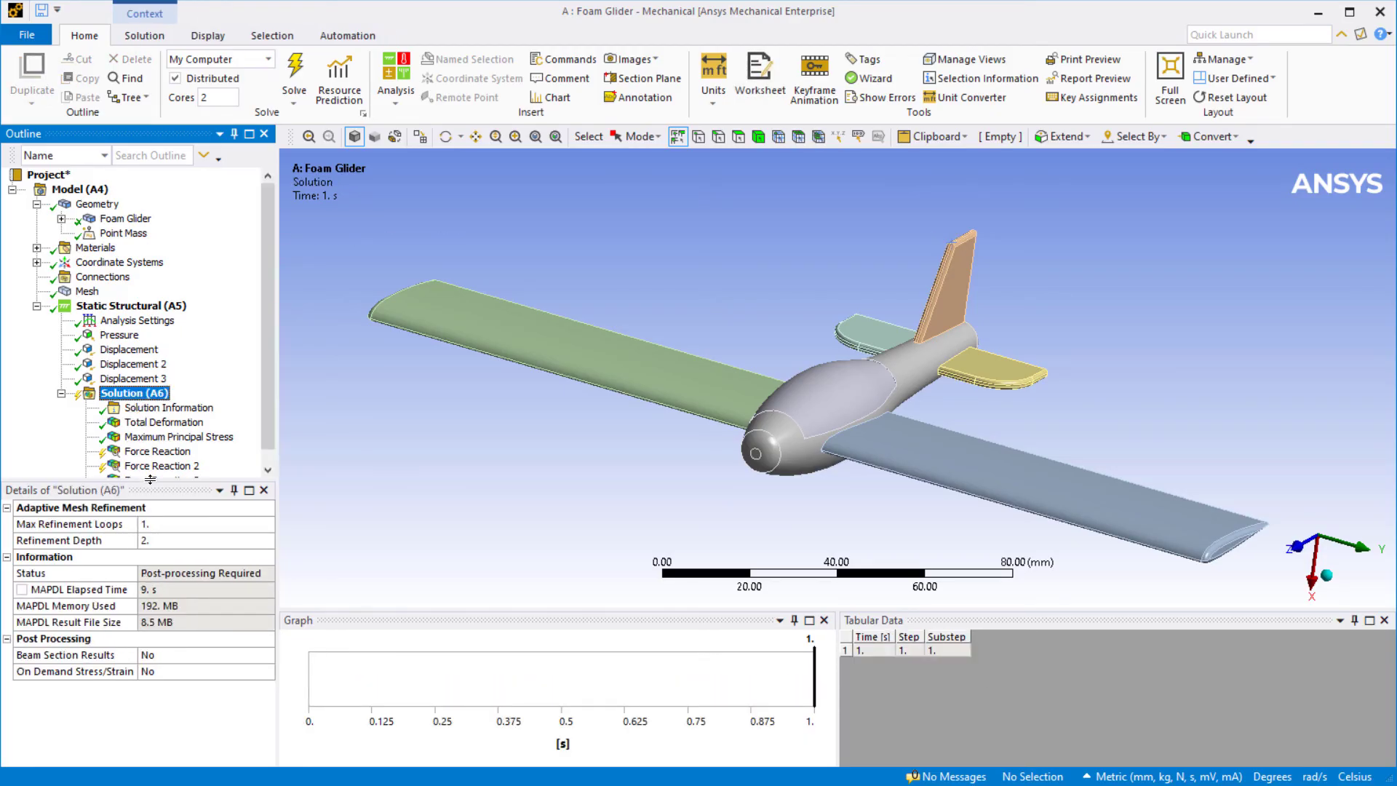
{"action": "left_click_drag", "start_coordinate": [150, 479], "coordinate": [150, 490]}
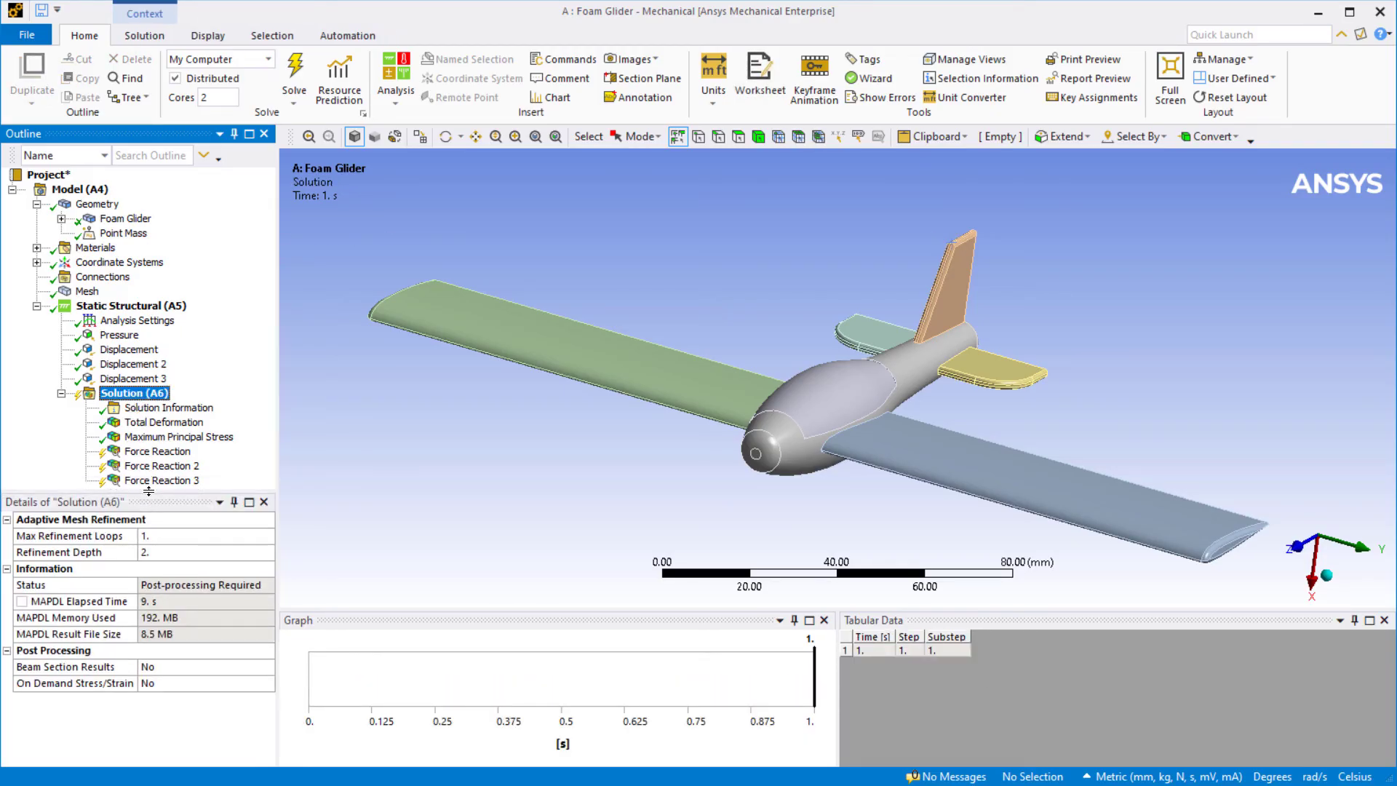
{"action": "right_click", "coordinate": [138, 399]}
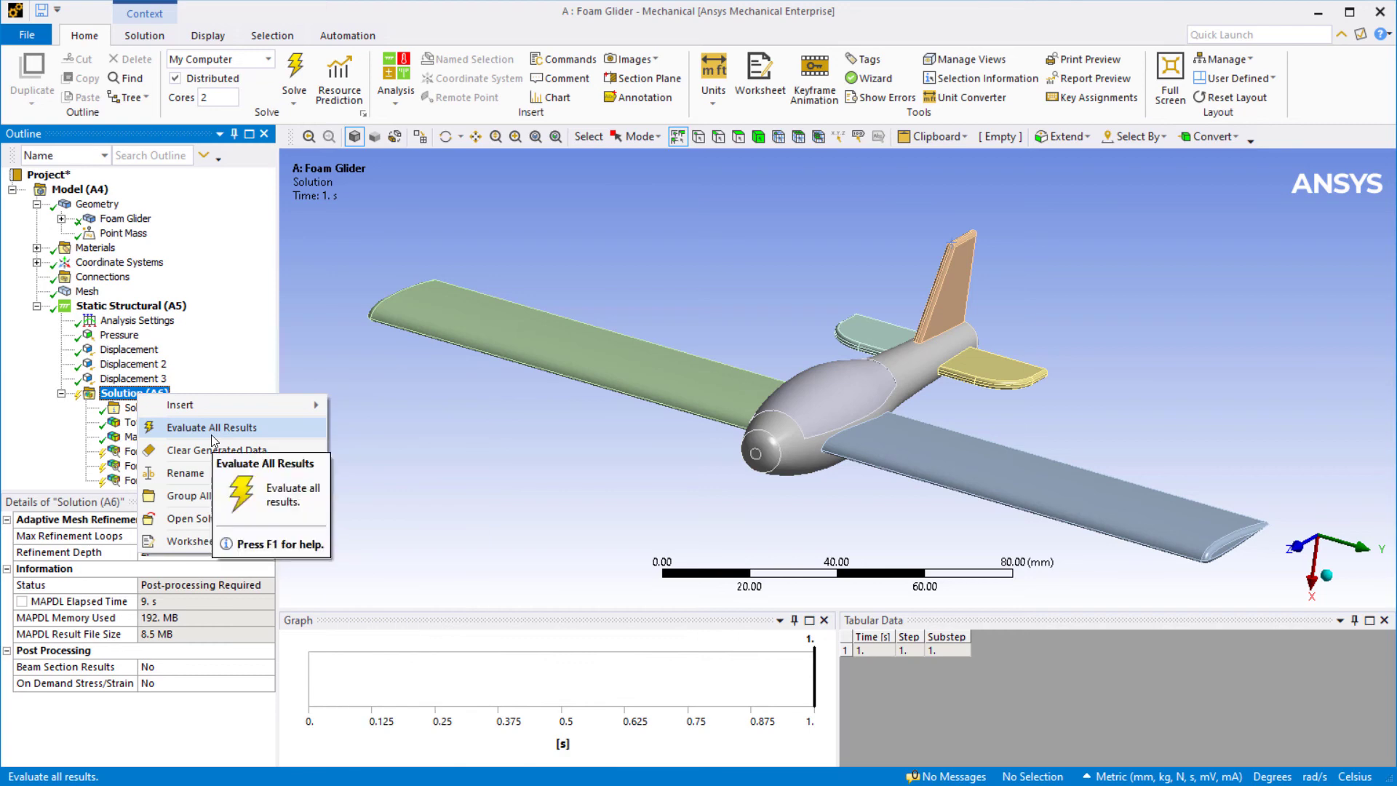
{"action": "left_click", "coordinate": [211, 427]}
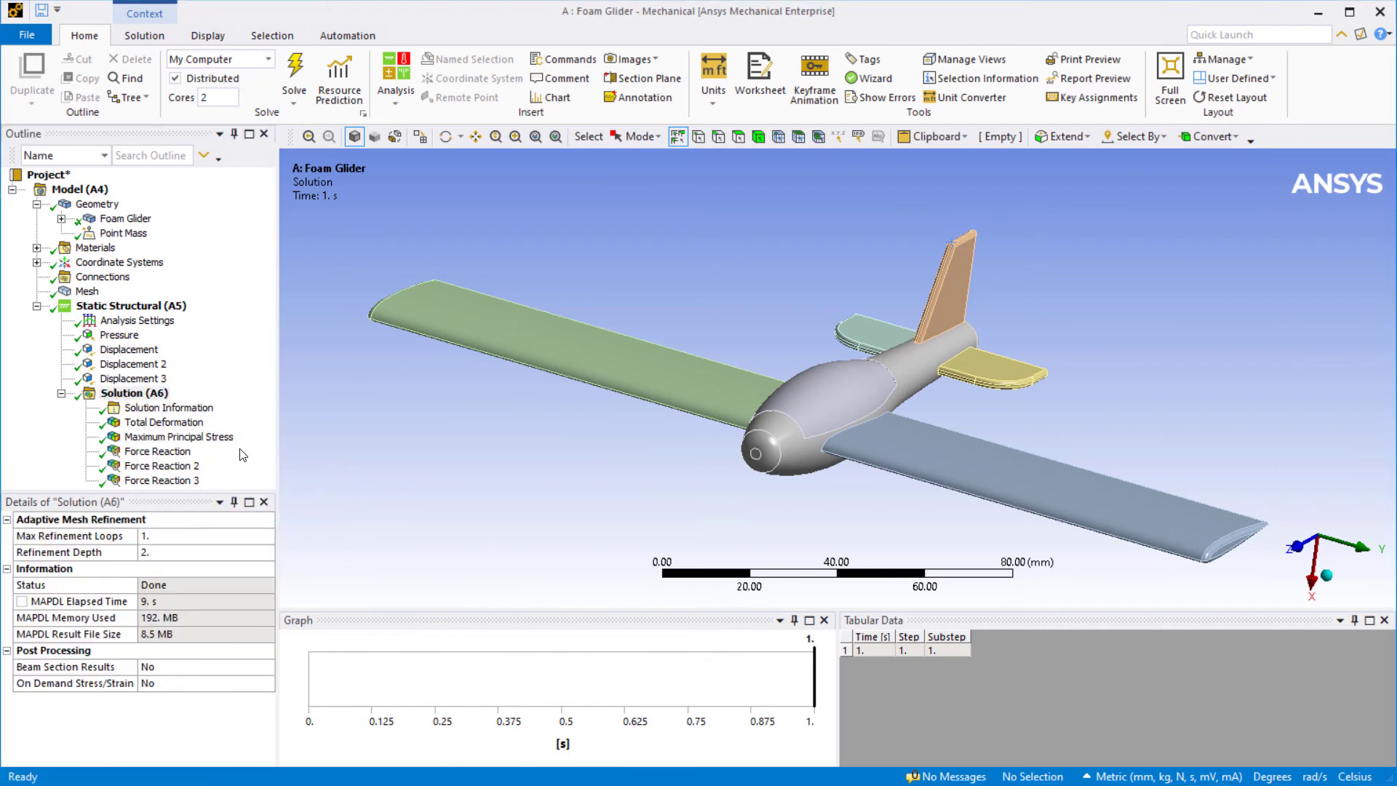
Review the force reaction components and totals at each of the three displacement supports.
{"action": "left_click", "coordinate": [167, 456]}
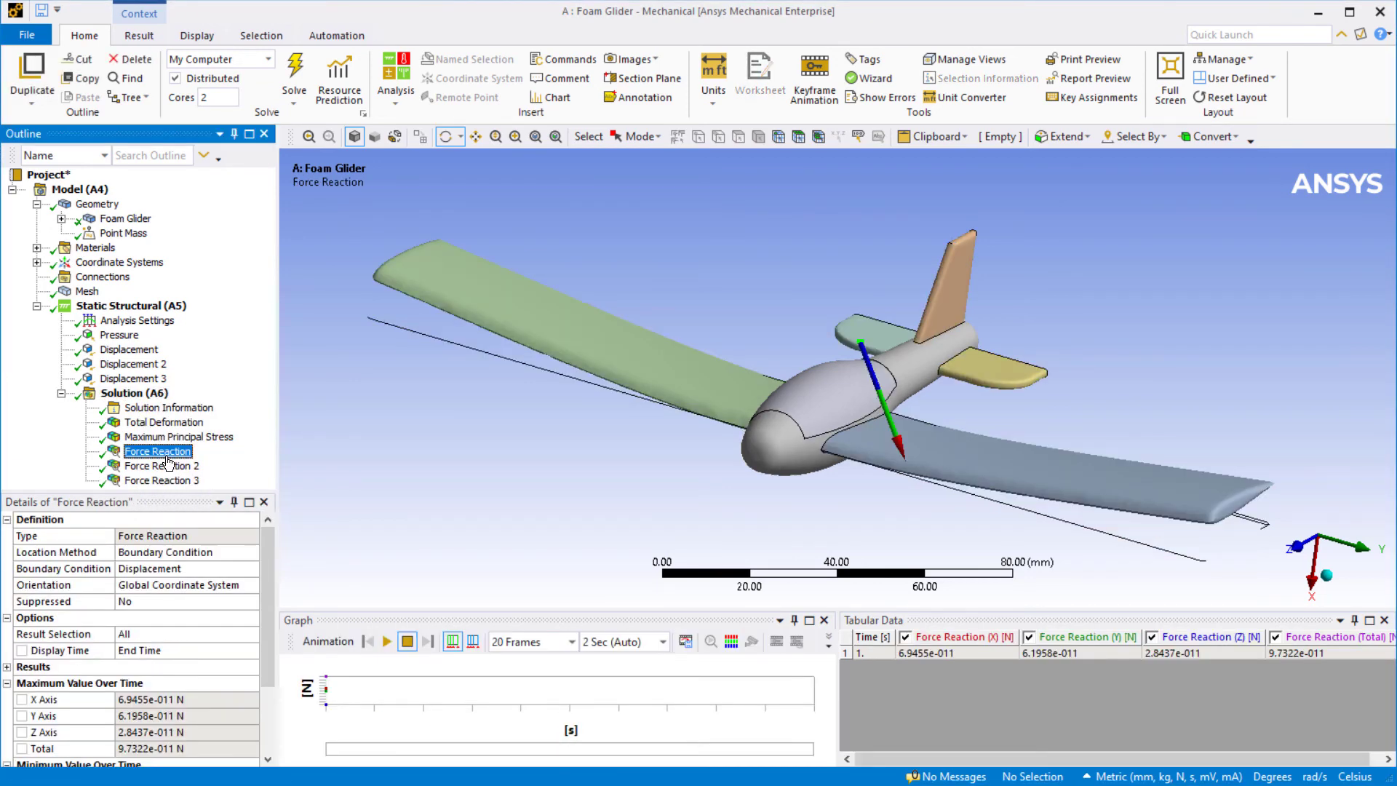
{"action": "left_click", "coordinate": [167, 469]}
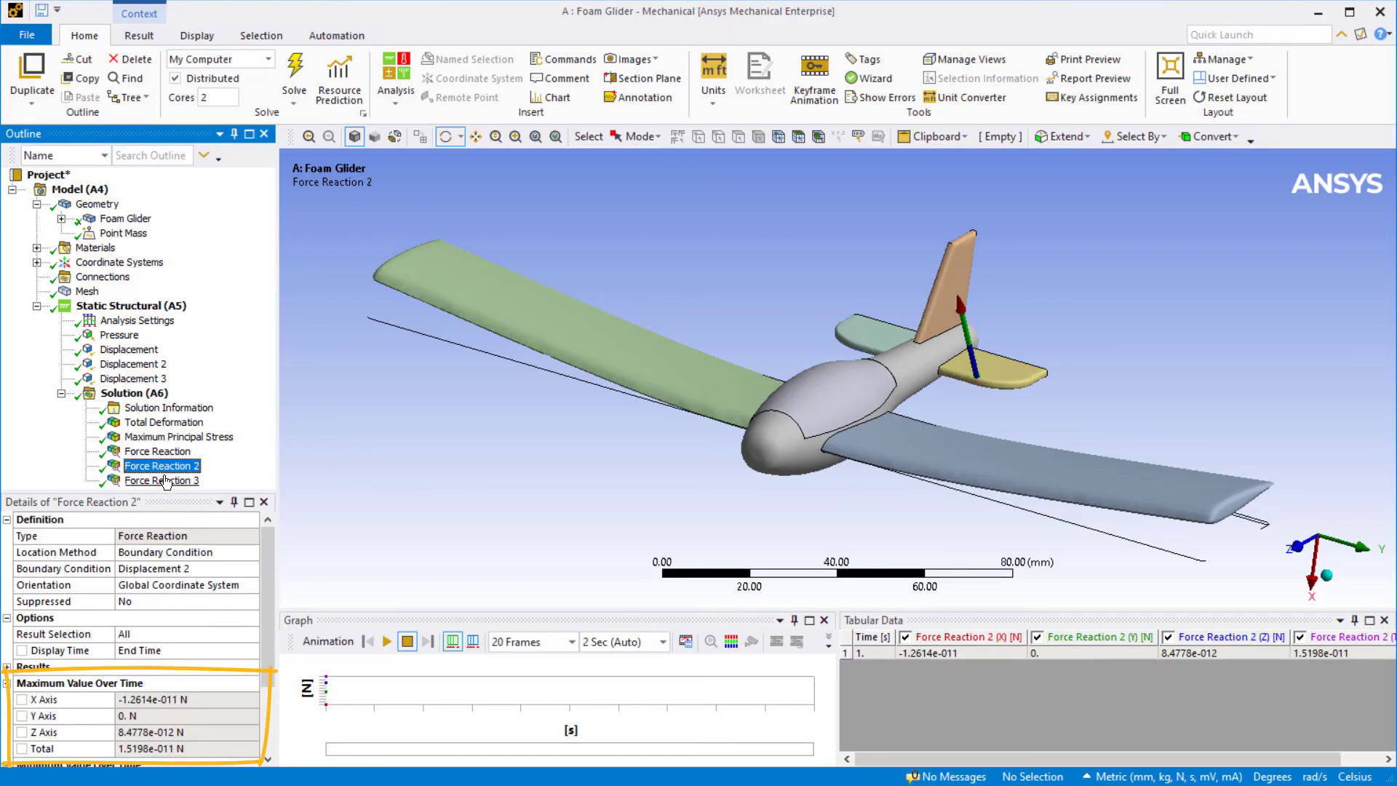
{"action": "left_click", "coordinate": [163, 482]}
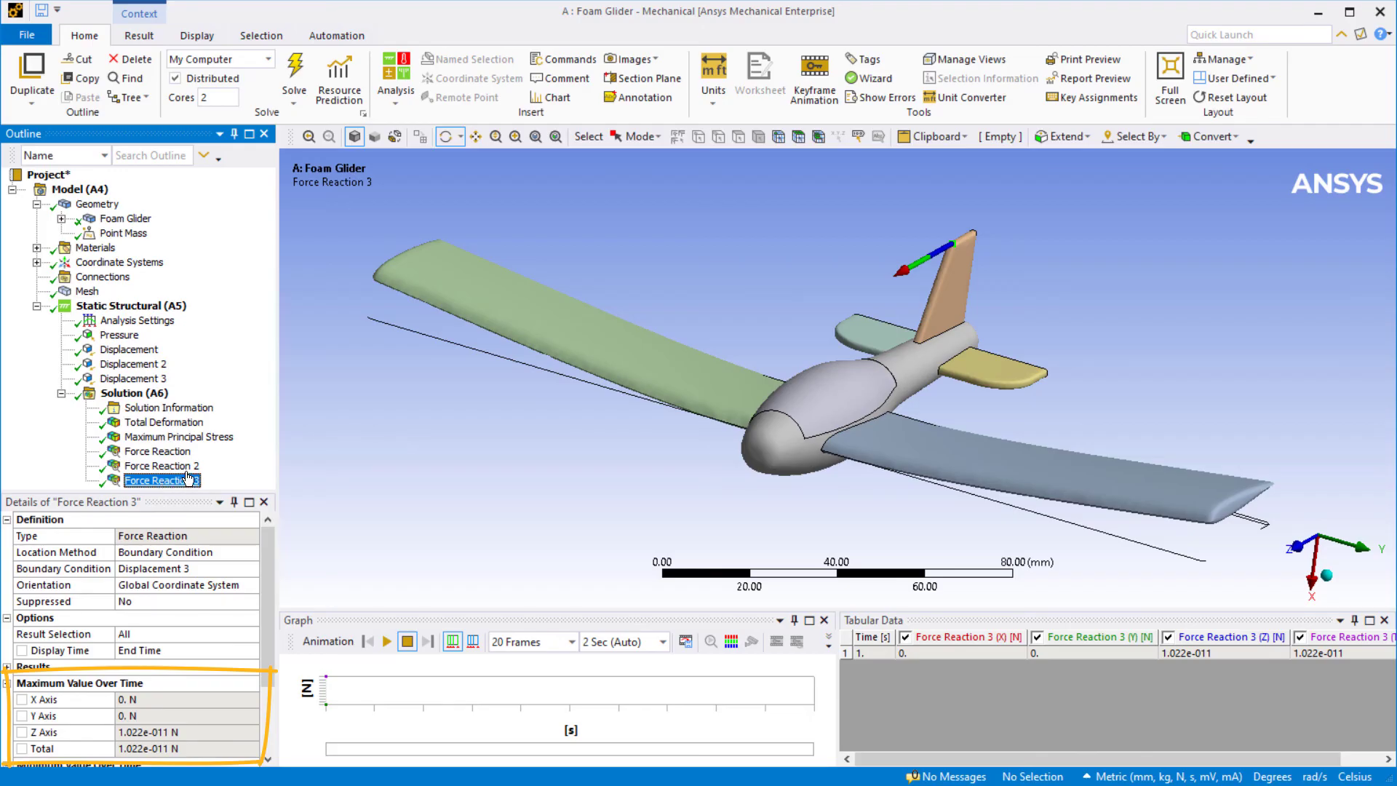
{"action": "left_click", "coordinate": [172, 307]}
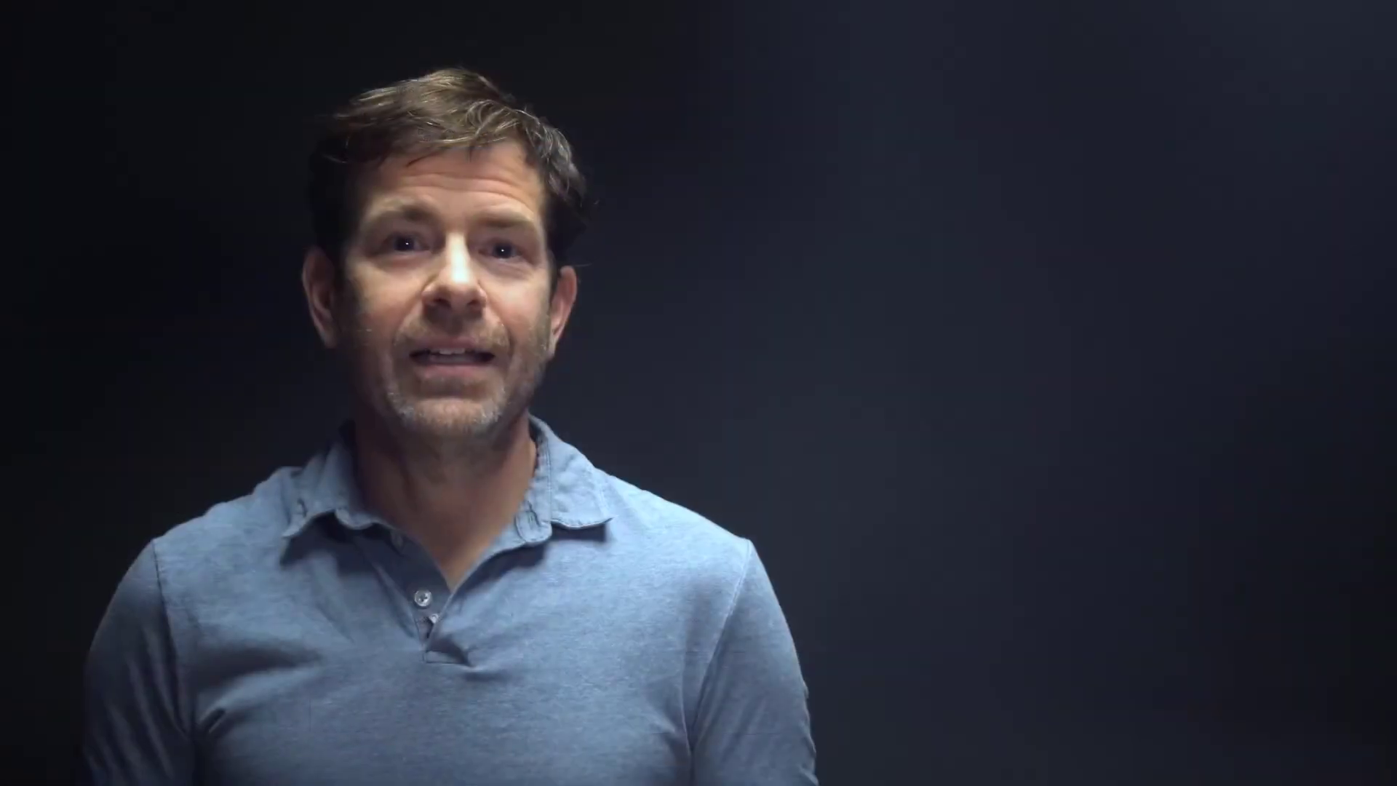